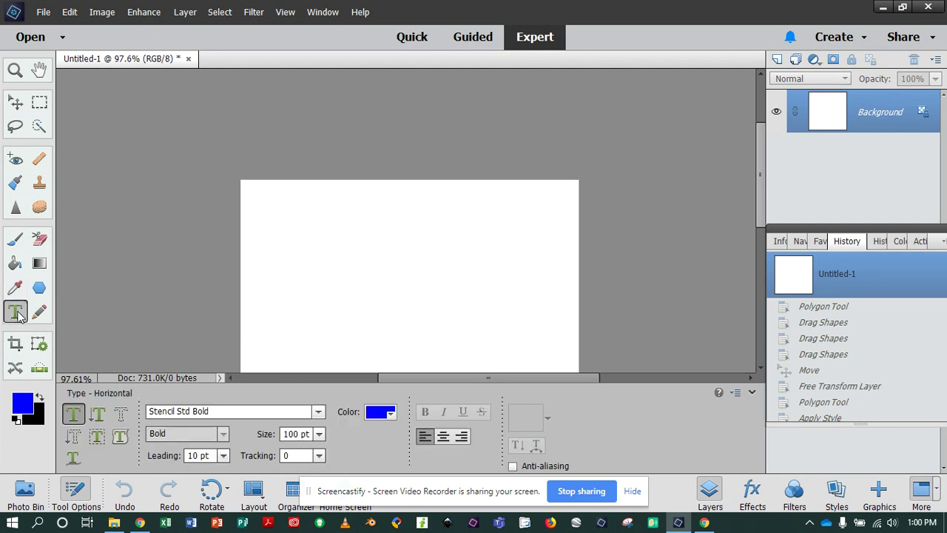
# - Look through the shape tool's variants, including the custom shape, rectangle, rounded rectangle, ellipse, polygon, star and line
pyautogui.click(37, 313)
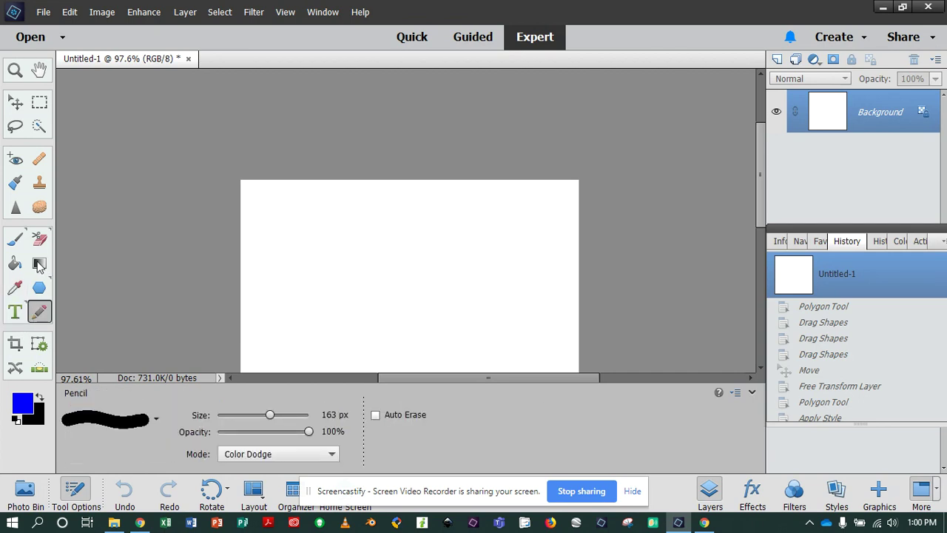
pyautogui.scroll(-3, 286, 249)
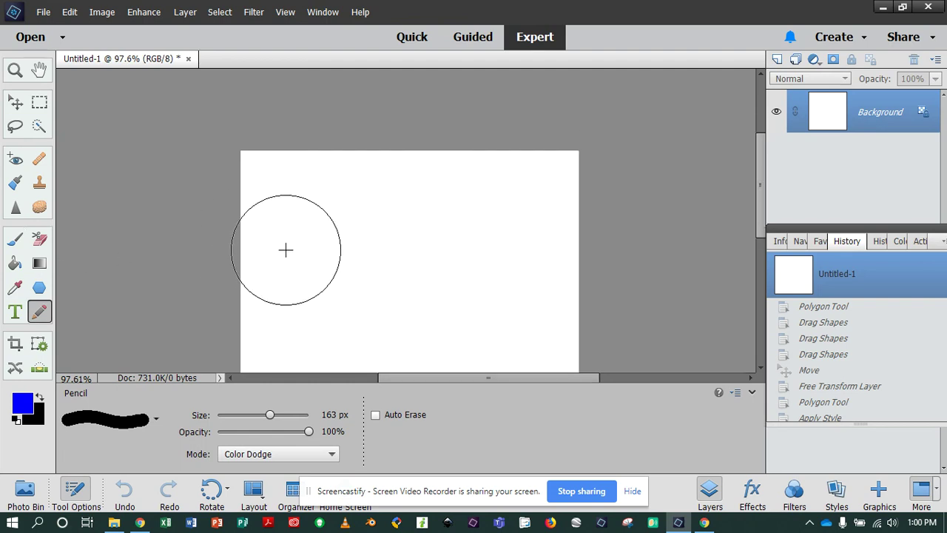
pyautogui.scroll(1, 372, 254)
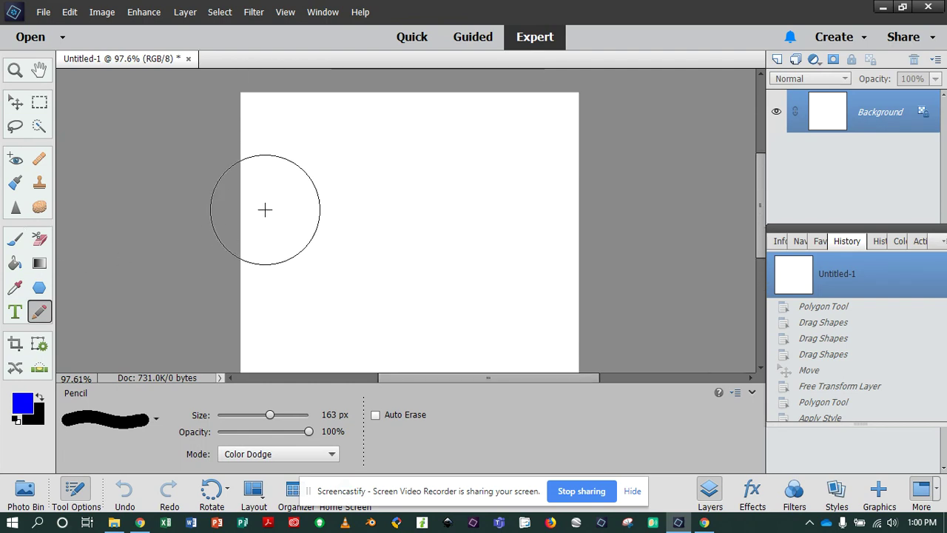
pyautogui.click(39, 287)
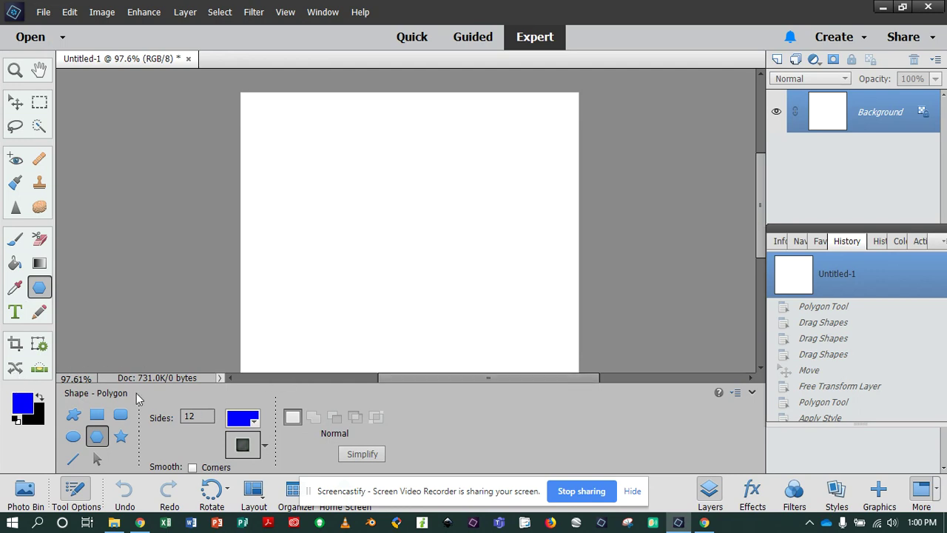
pyautogui.click(73, 415)
pyautogui.click(97, 415)
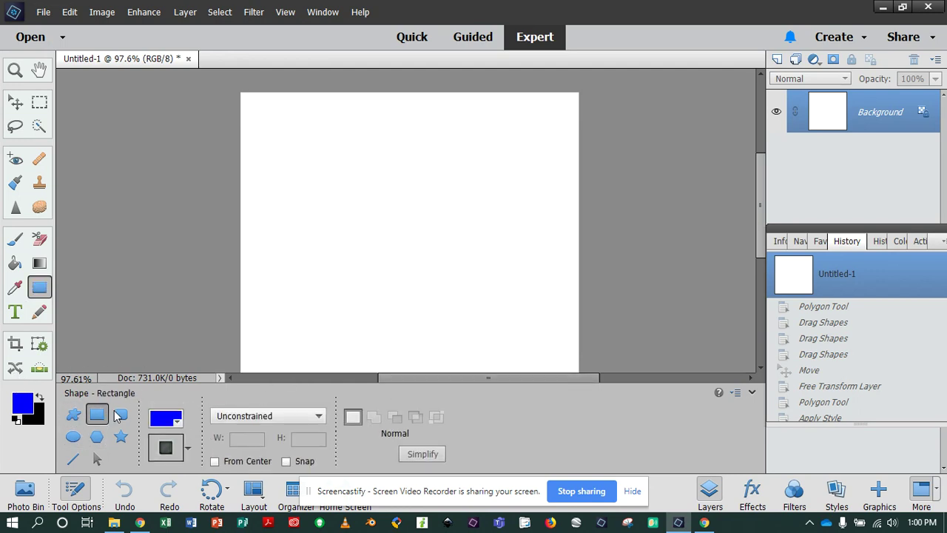
pyautogui.click(120, 415)
pyautogui.click(120, 437)
pyautogui.click(73, 437)
pyautogui.click(96, 414)
pyautogui.click(74, 459)
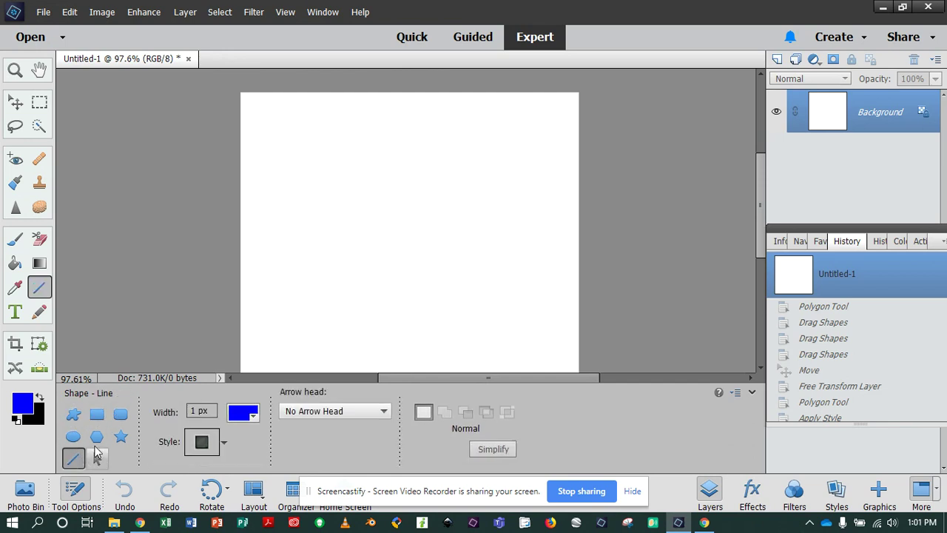
pyautogui.click(97, 436)
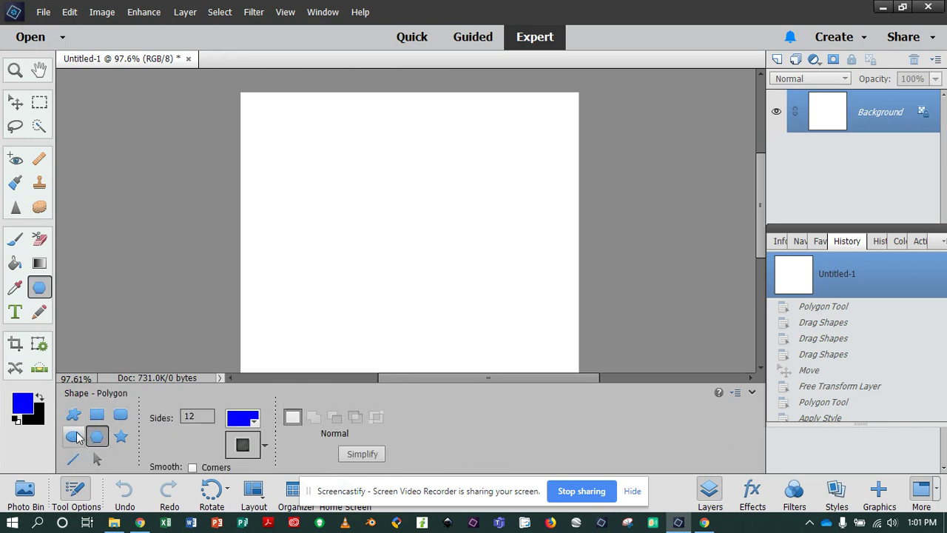
pyautogui.click(121, 415)
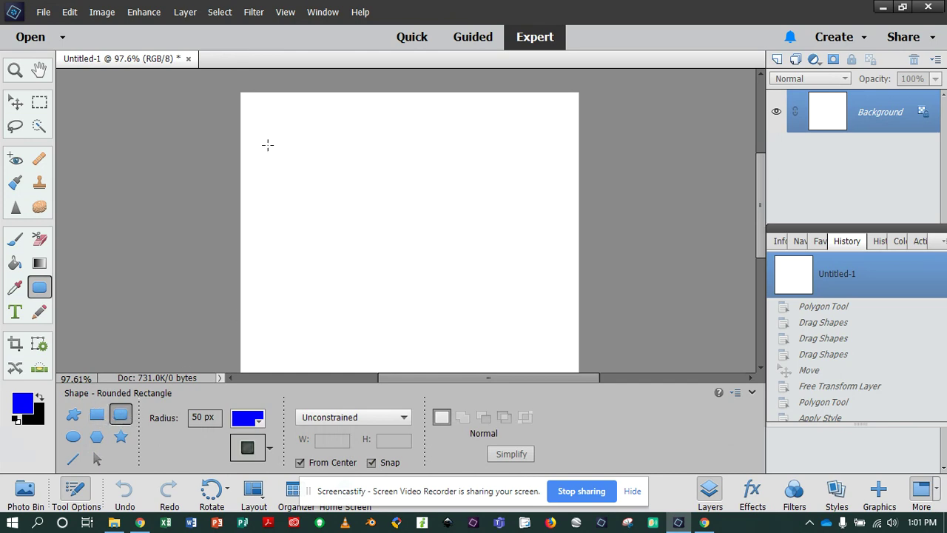
# - Draw a six-pointed star near the blank canvas's upper-left corner and remove its chrome layer style
pyautogui.click(128, 438)
pyautogui.moveTo(312, 137); pyautogui.dragTo(358, 156)
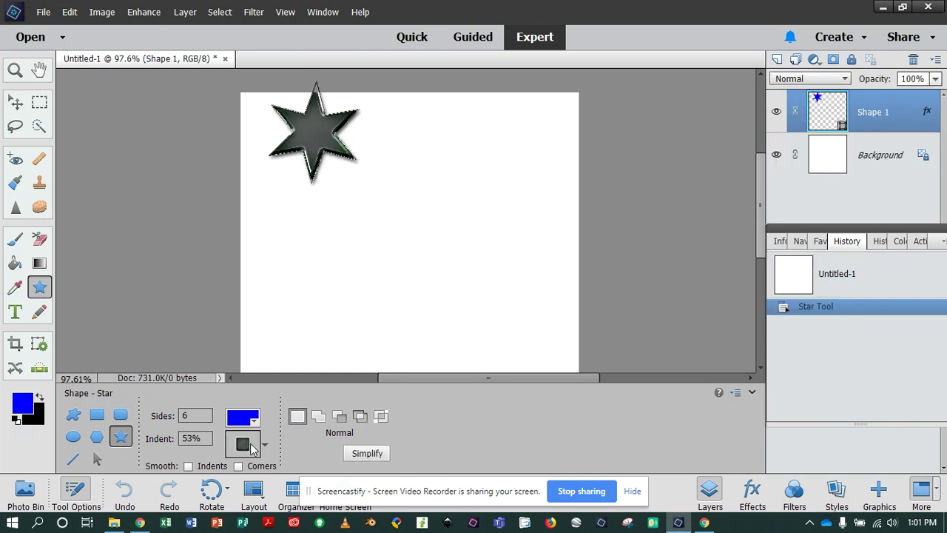
pyautogui.click(252, 448)
pyautogui.click(314, 279)
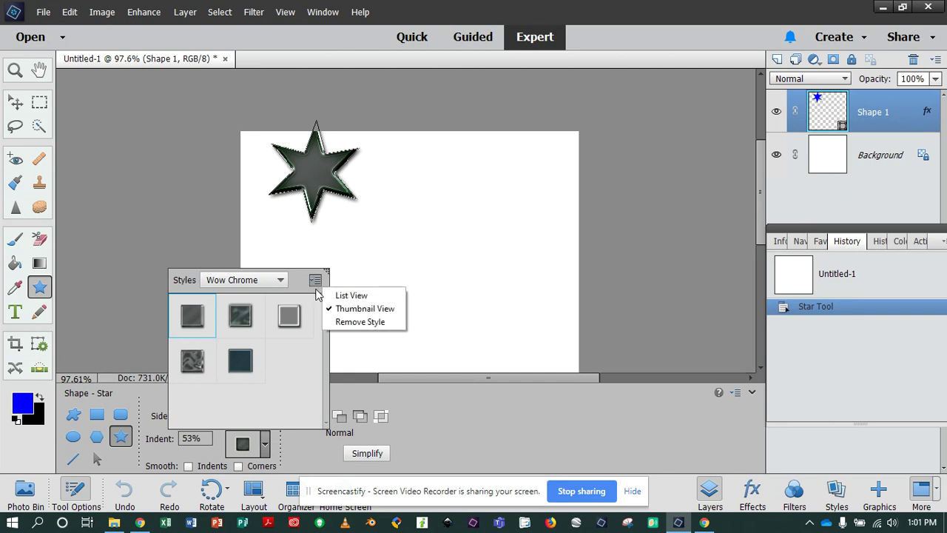
pyautogui.click(344, 321)
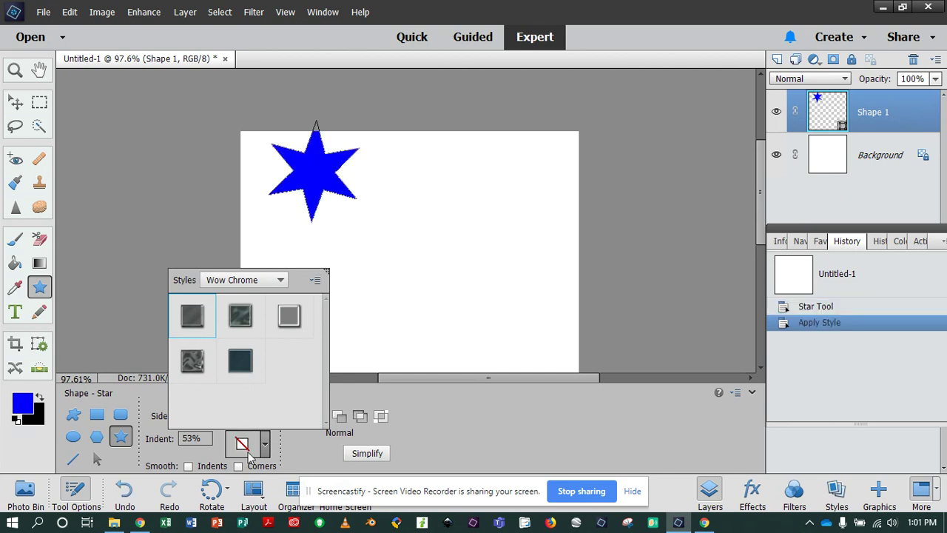
pyautogui.click(314, 451)
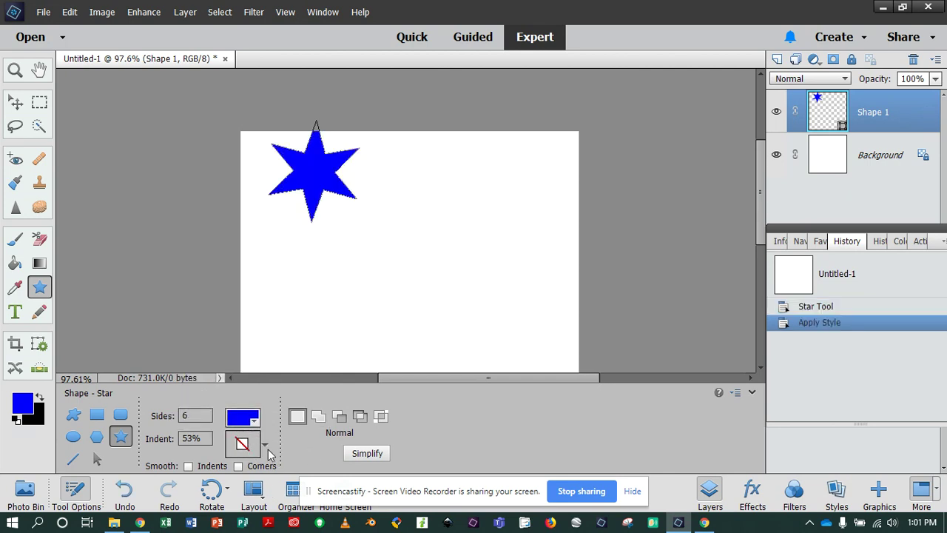
# - Apply a raised style from the Bevels set to the blue star
pyautogui.click(266, 446)
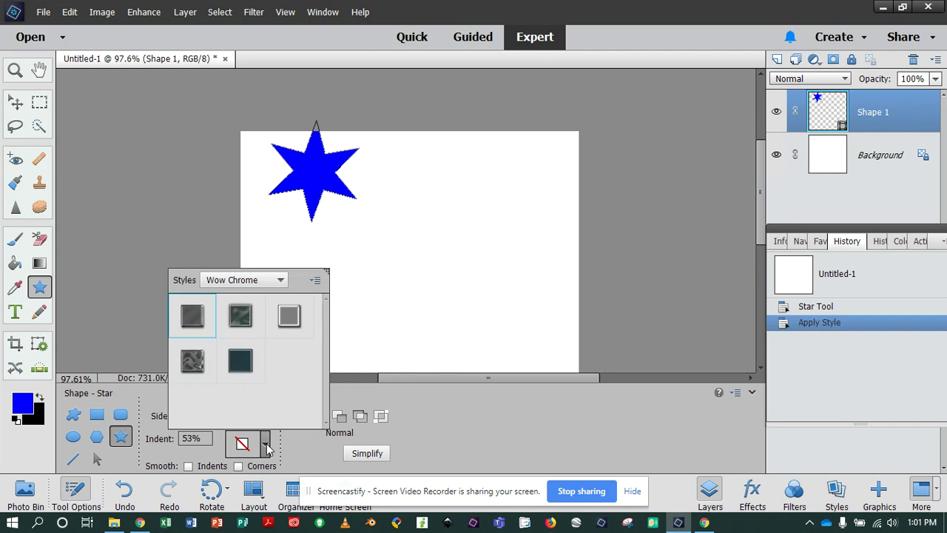
pyautogui.click(279, 280)
pyautogui.click(274, 298)
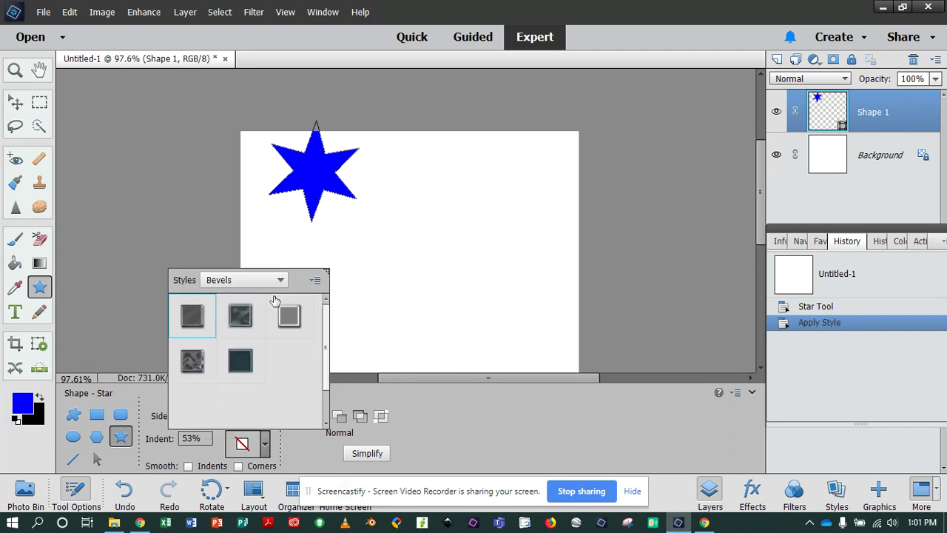
pyautogui.scroll(-1, 289, 379)
pyautogui.click(290, 392)
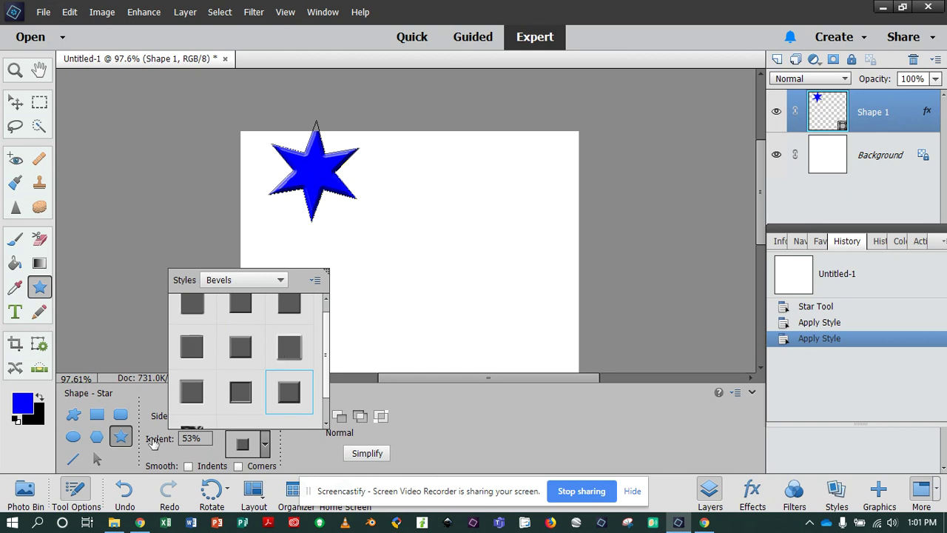
# - Try the pink Glass Buttons style on the star, replacing it with the dark grey one
pyautogui.click(264, 286)
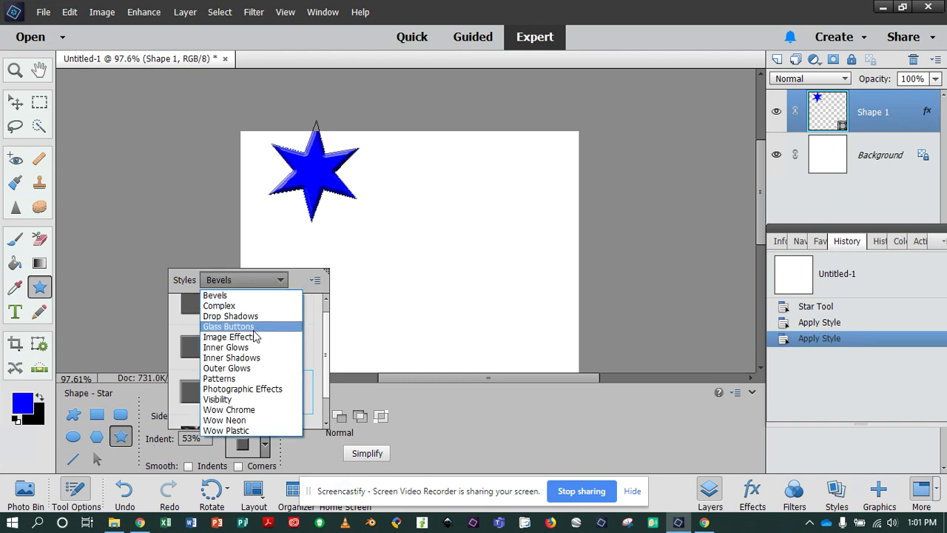
pyautogui.click(252, 325)
pyautogui.click(240, 392)
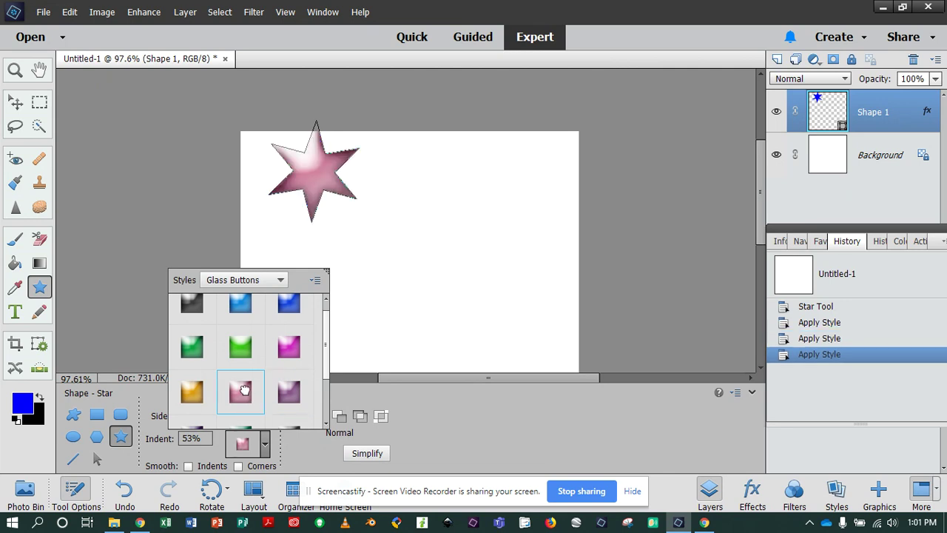
pyautogui.click(191, 304)
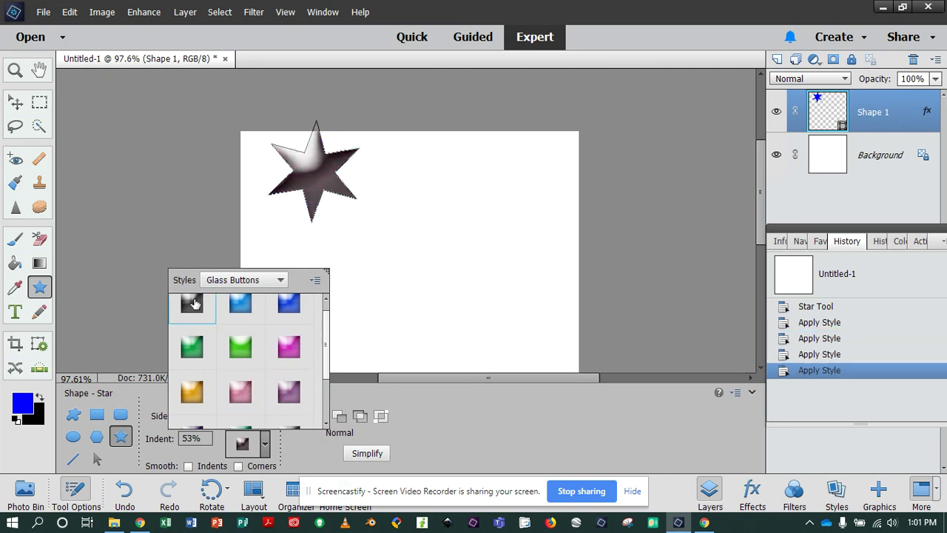
# - Try two grey textured styles from the Image Effects set on the star
pyautogui.click(256, 279)
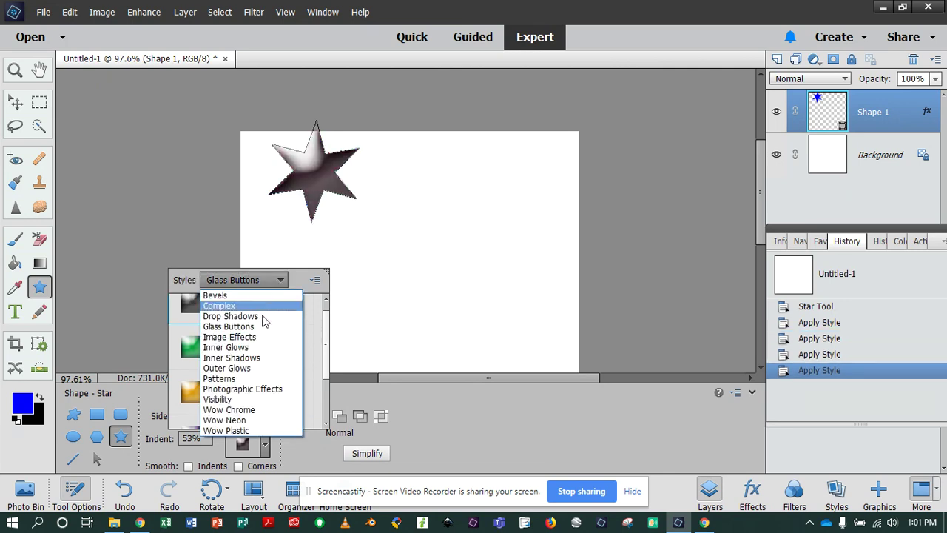
pyautogui.click(257, 339)
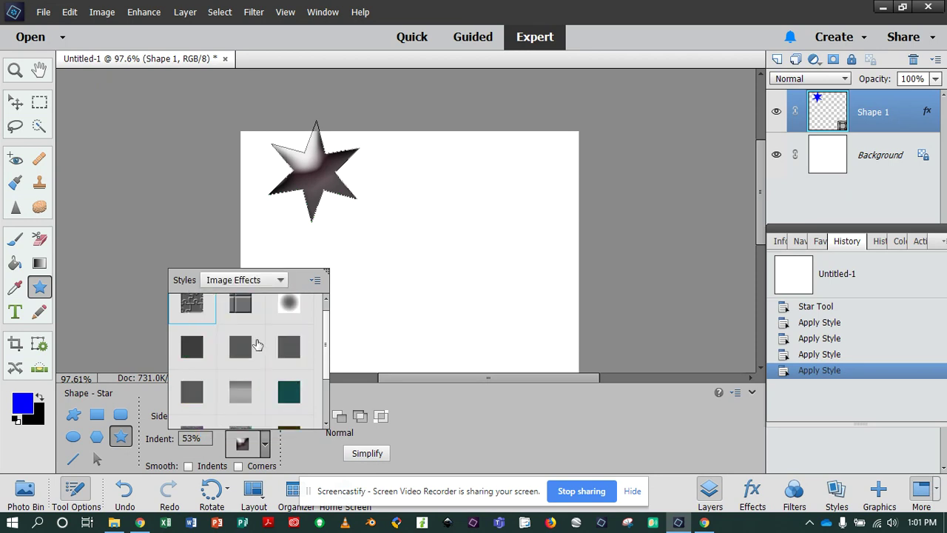
pyautogui.scroll(-3, 253, 385)
pyautogui.click(242, 389)
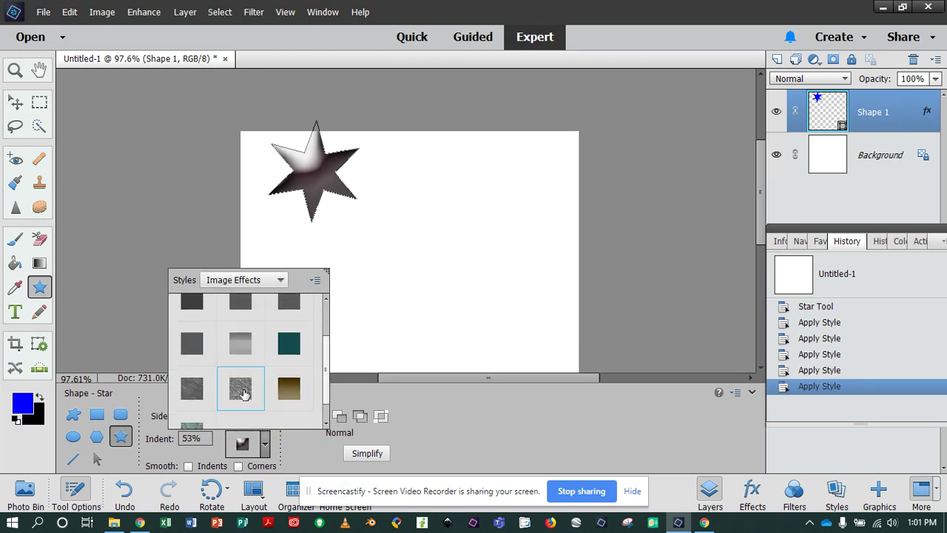
pyautogui.click(191, 388)
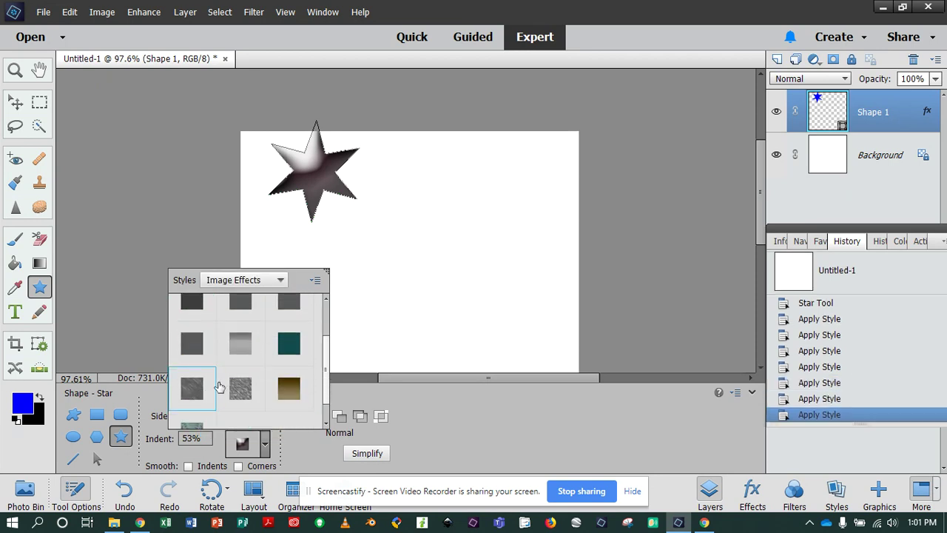
pyautogui.scroll(-1, 285, 363)
# - Apply the fiery orange and yellow style from the Outer Glows set to the star
pyautogui.click(280, 280)
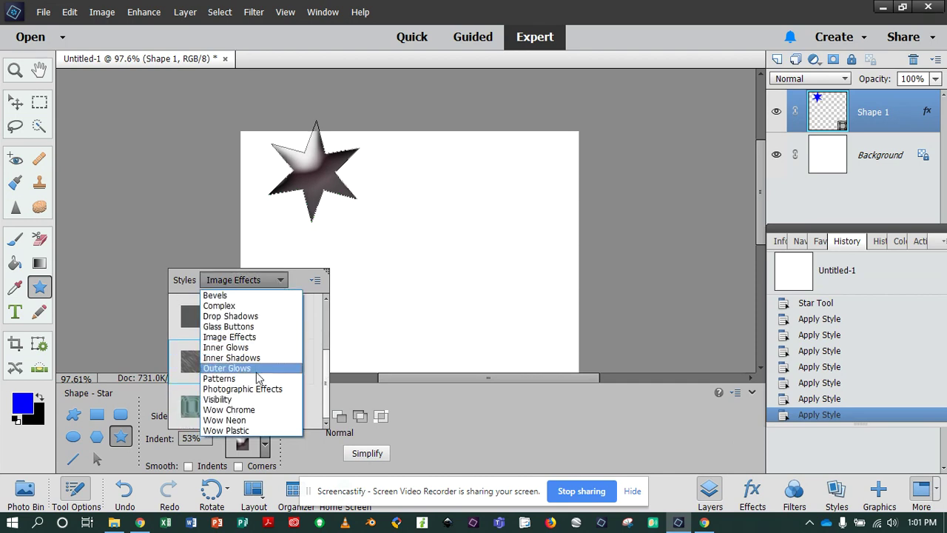
pyautogui.click(257, 368)
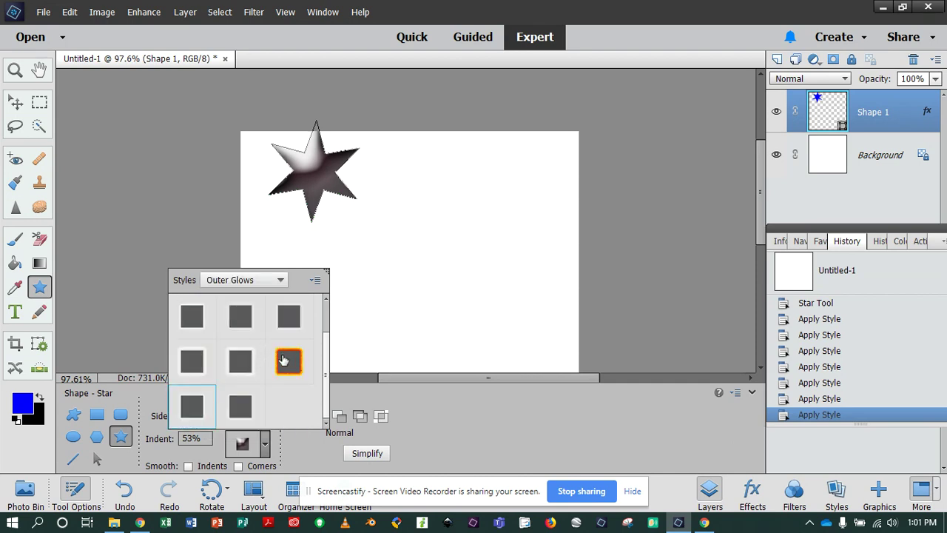
pyautogui.click(287, 316)
pyautogui.click(289, 346)
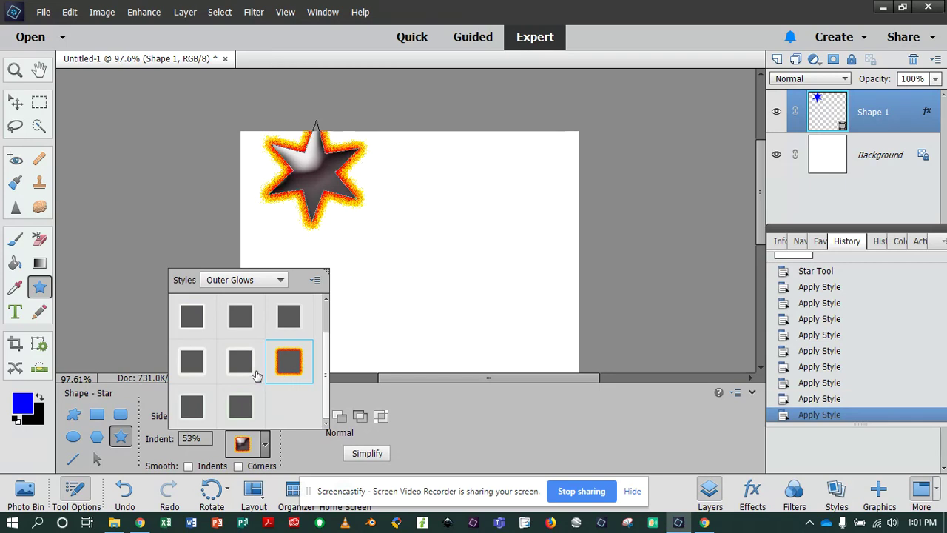
# - Apply the purple outline style from the Wow Neon set to the star
pyautogui.click(248, 279)
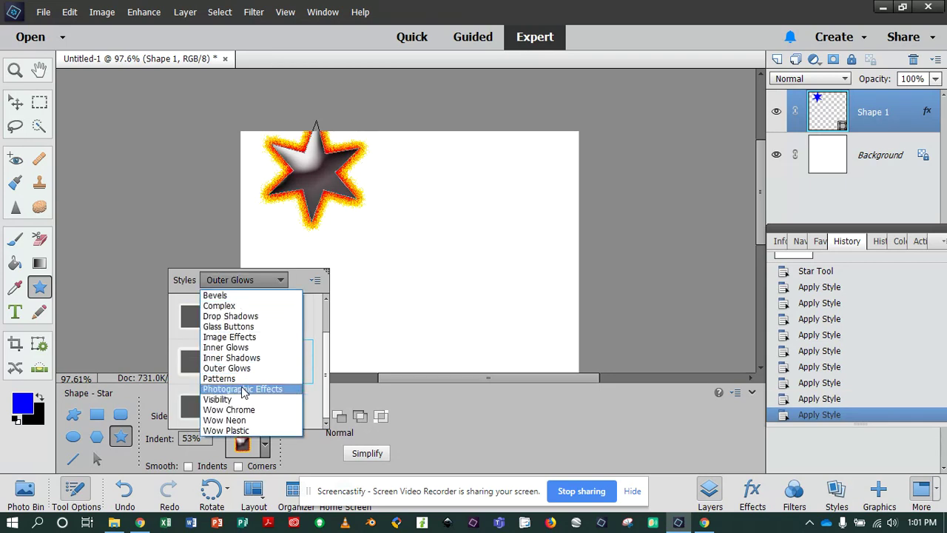
pyautogui.click(238, 420)
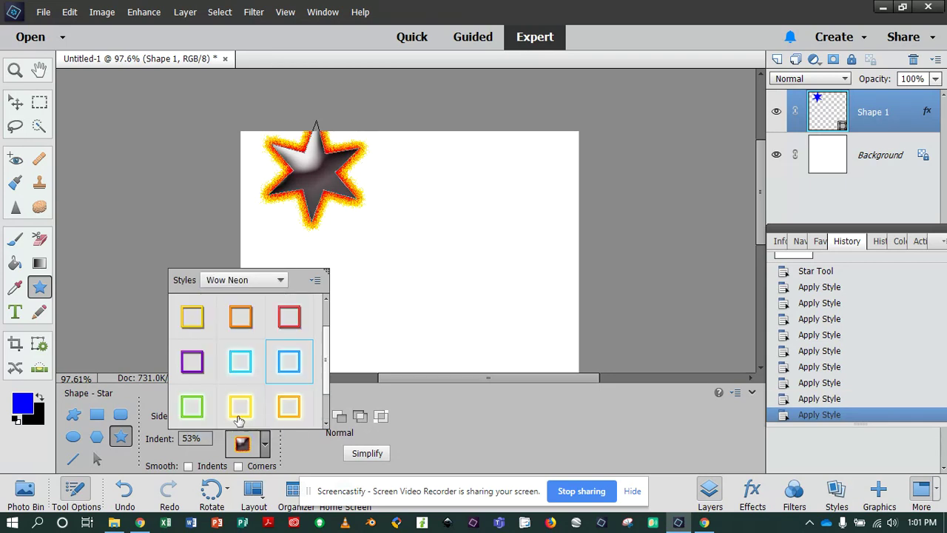
pyautogui.click(192, 366)
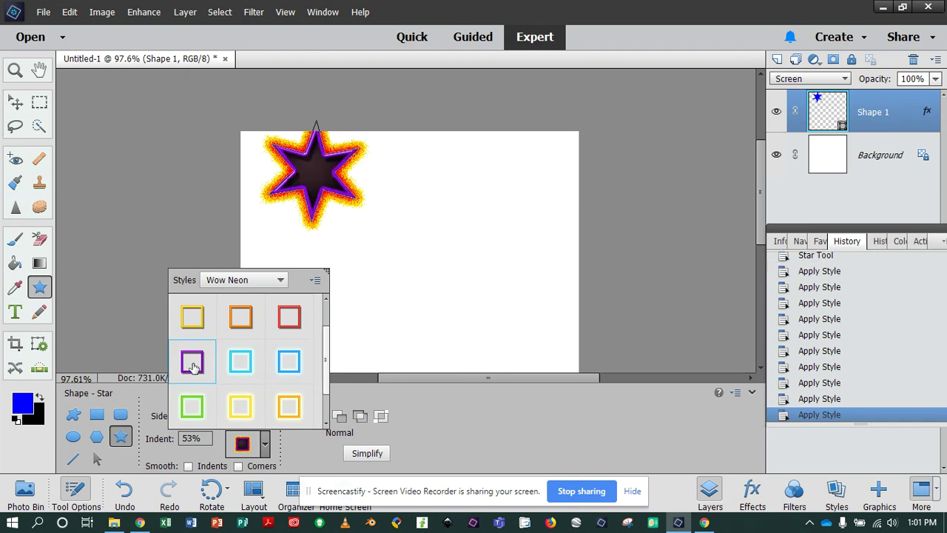
# - Apply the purple style from the Wow Plastic set to the star
pyautogui.click(252, 280)
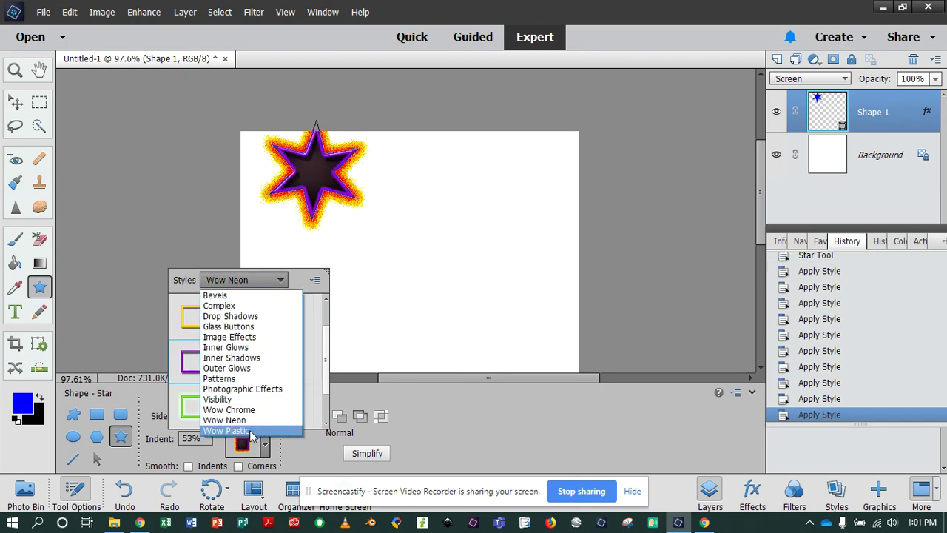
pyautogui.click(250, 432)
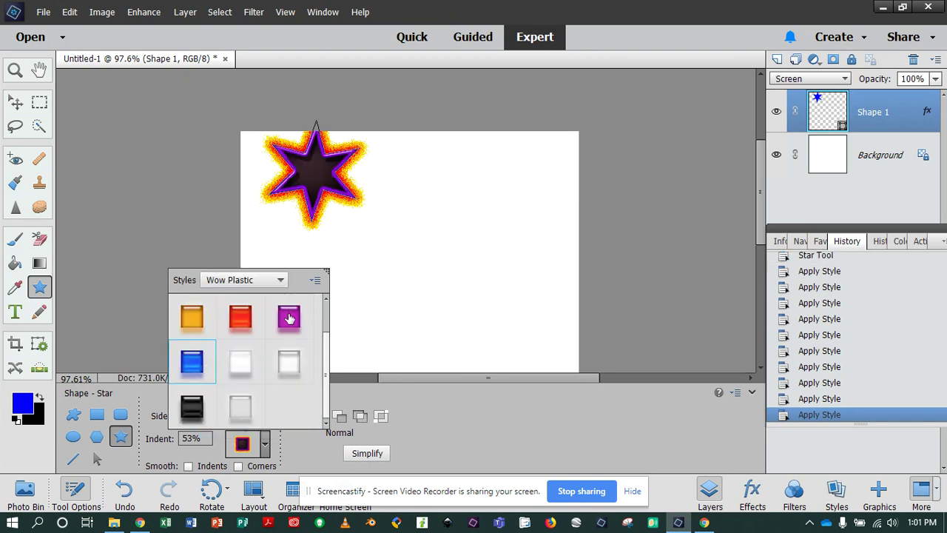
pyautogui.click(288, 318)
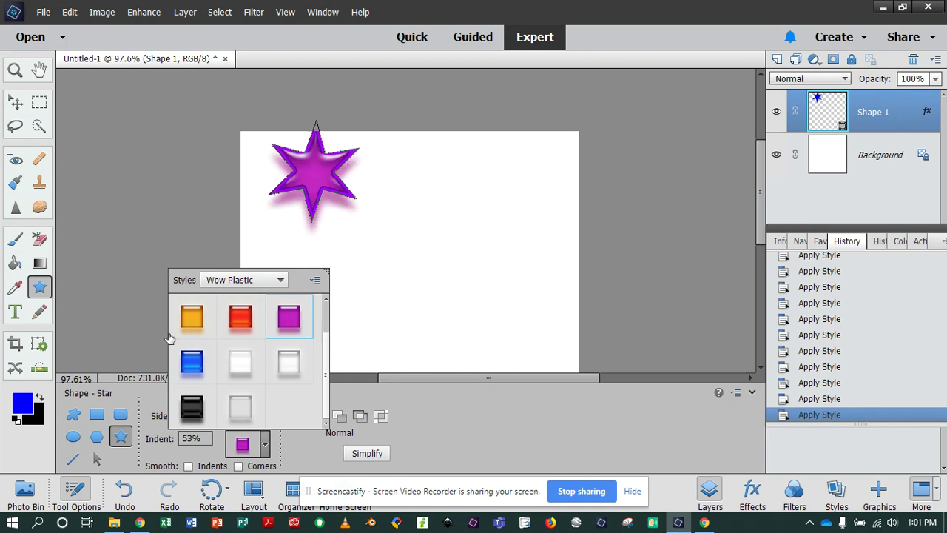
# - Move the star down and right, fully inside the canvas, and rotate it slightly clockwise
pyautogui.click(97, 459)
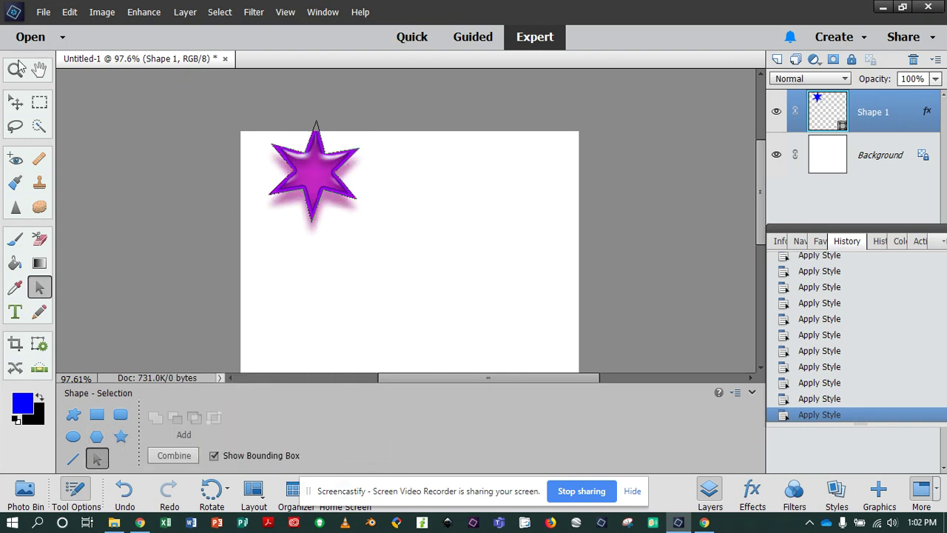
pyautogui.click(16, 103)
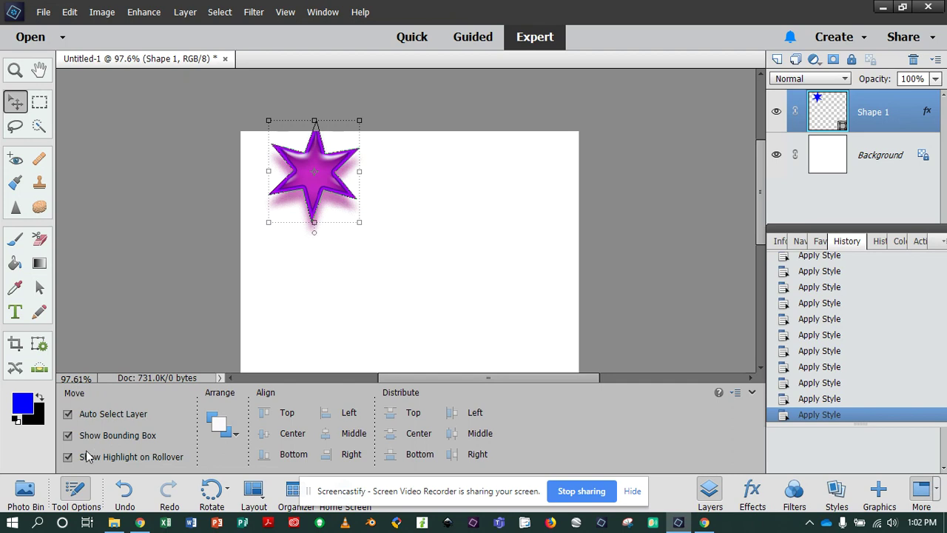
pyautogui.click(40, 265)
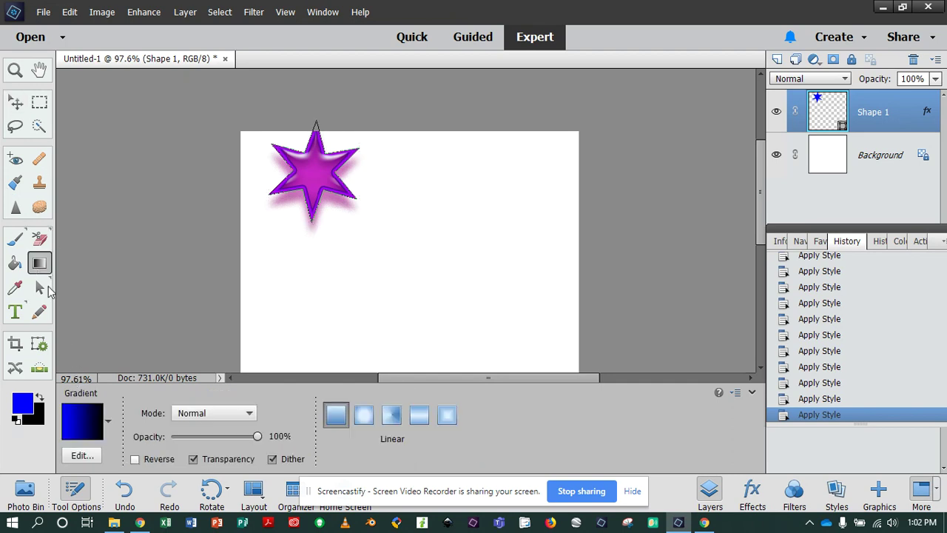
pyautogui.click(40, 286)
pyautogui.moveTo(312, 187); pyautogui.dragTo(336, 227)
pyautogui.moveTo(375, 171); pyautogui.dragTo(381, 191)
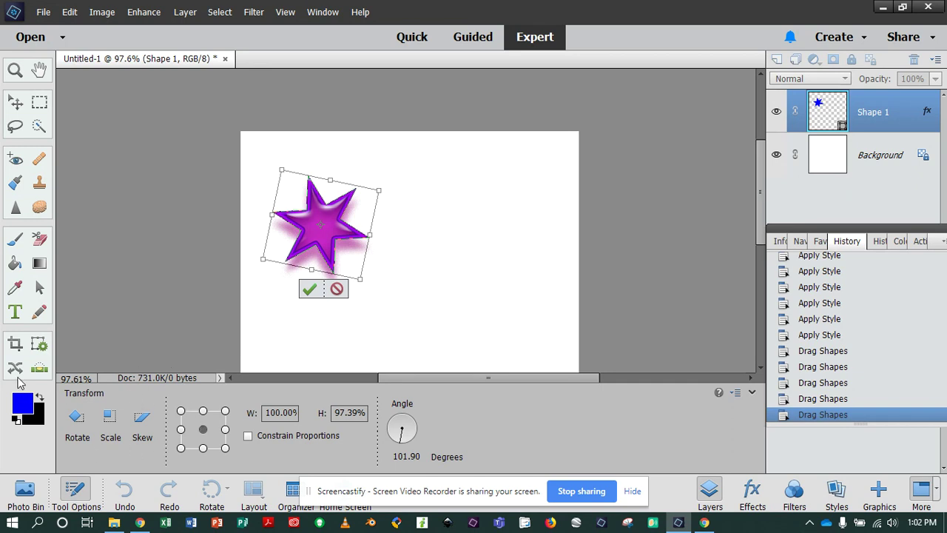
pyautogui.click(39, 287)
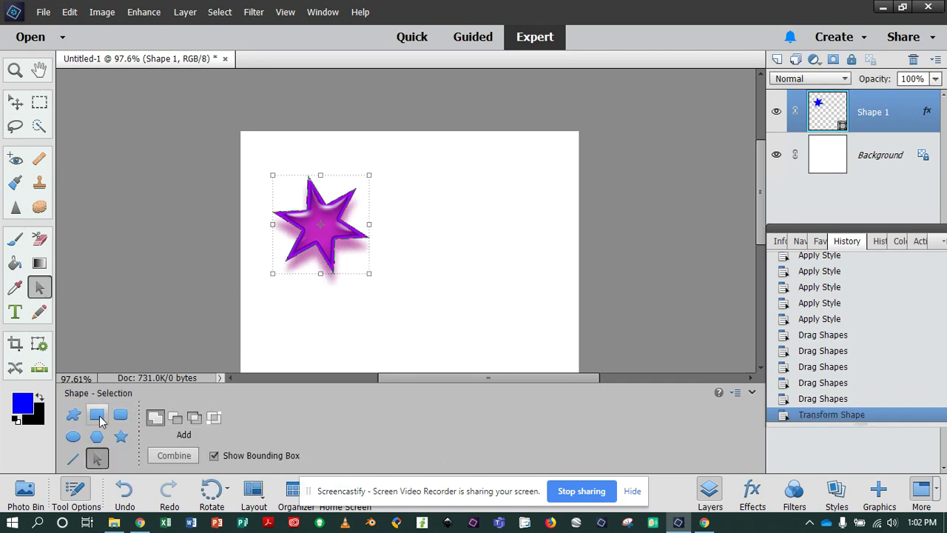
# - Draw an ellipse to the right of the star and remove the layer style from it
pyautogui.click(73, 436)
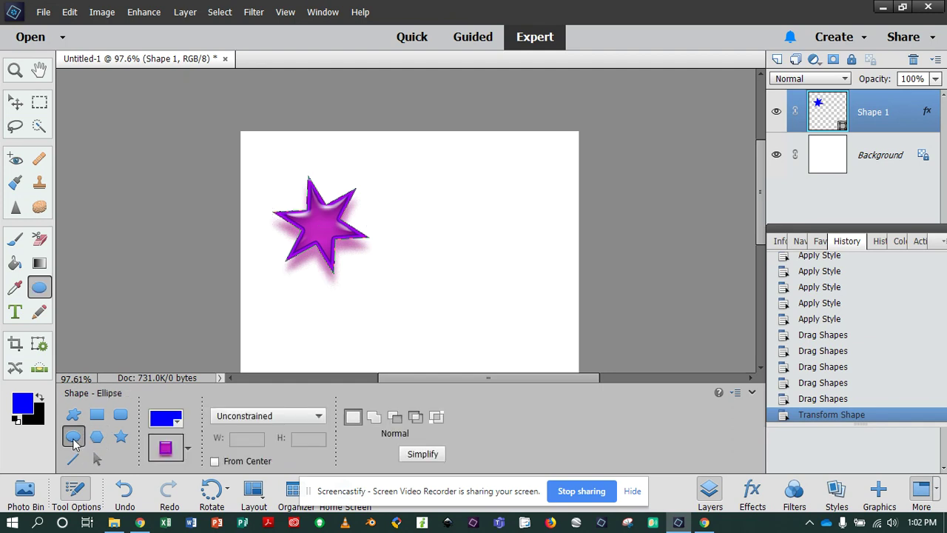
pyautogui.moveTo(443, 178); pyautogui.dragTo(534, 246)
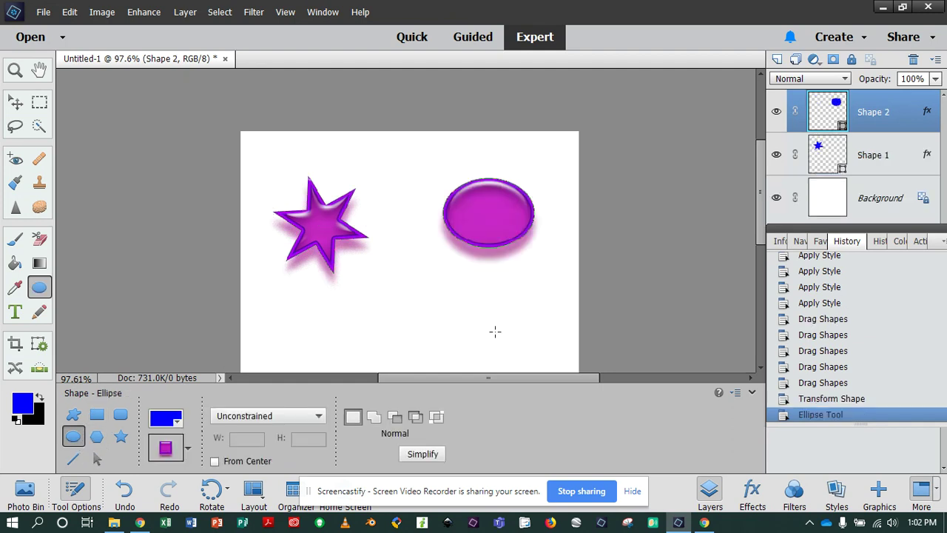
pyautogui.click(188, 447)
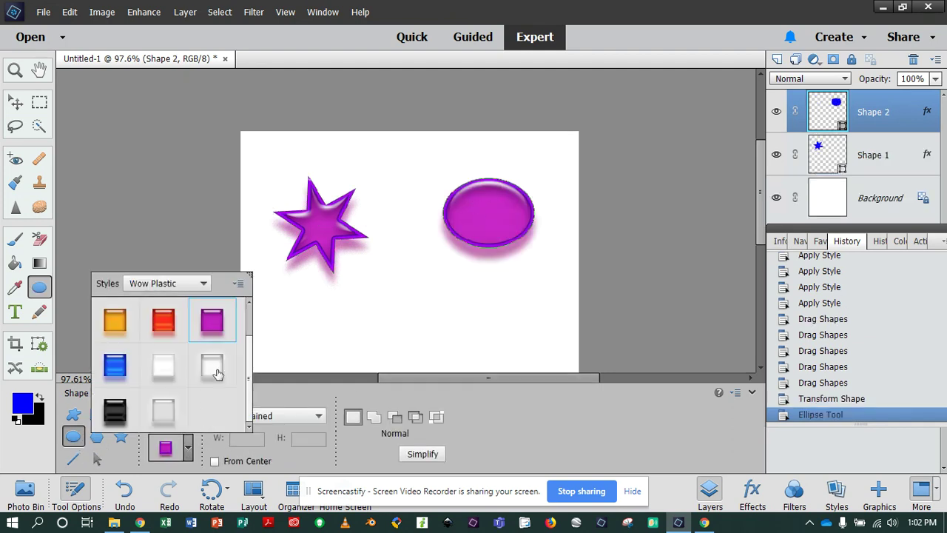
pyautogui.click(205, 285)
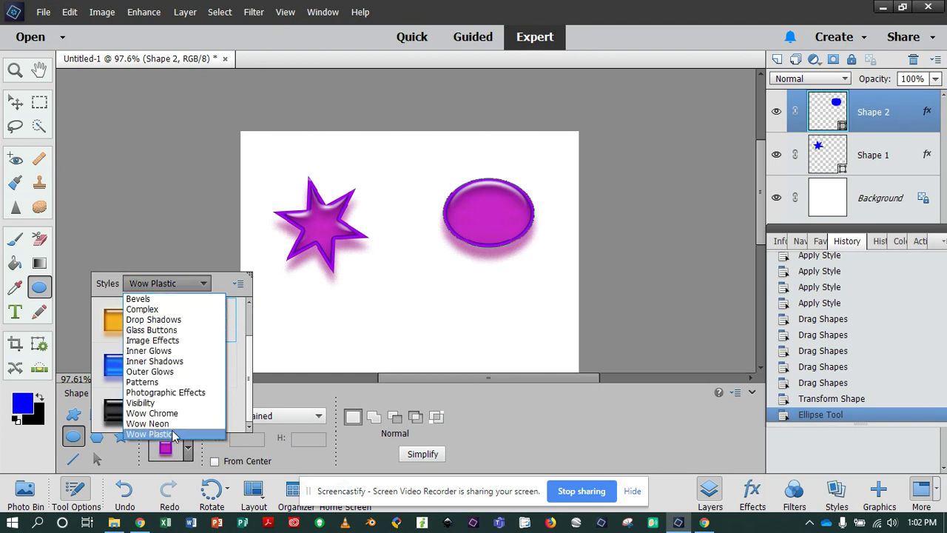
pyautogui.click(231, 295)
pyautogui.click(238, 284)
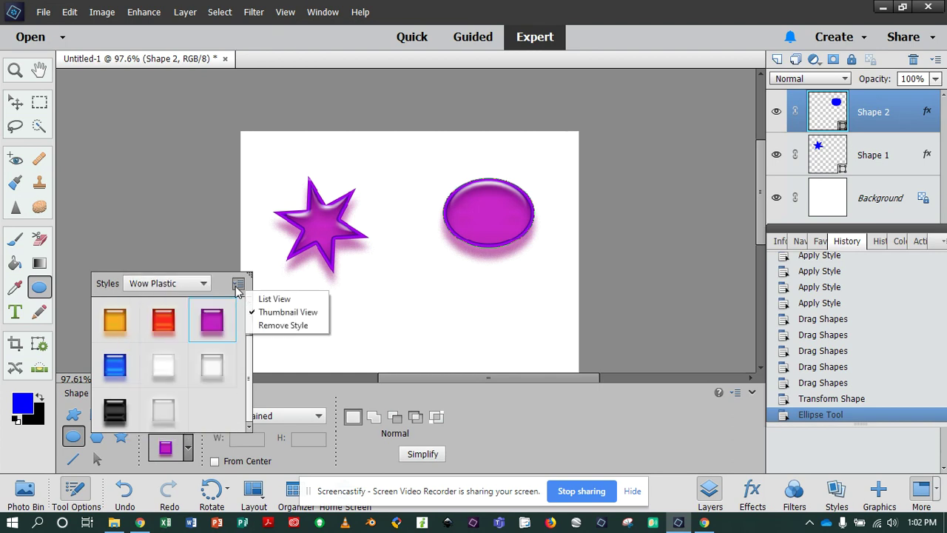
pyautogui.click(281, 324)
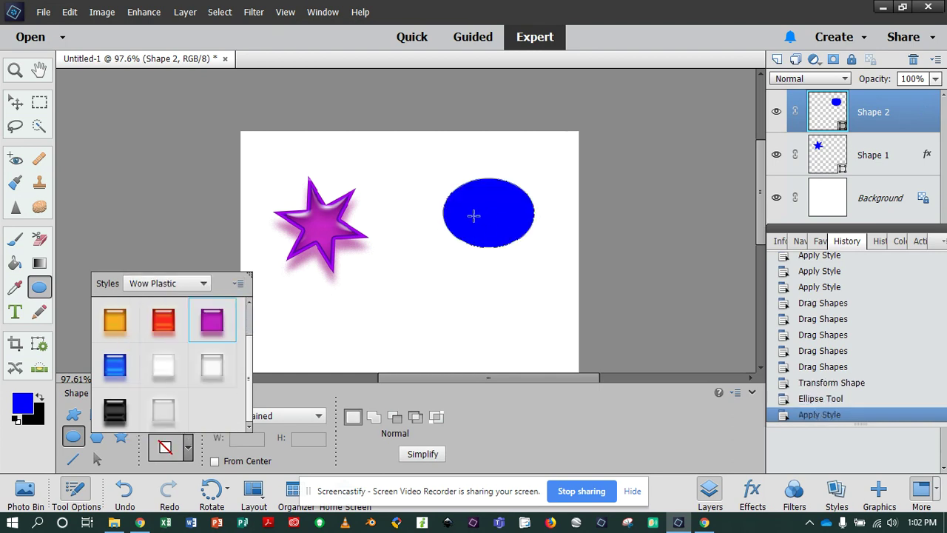
# - Draw a second, flatter ellipse below the first two shapes and recolor it magenta from the Default swatches
pyautogui.moveTo(379, 286); pyautogui.dragTo(485, 343)
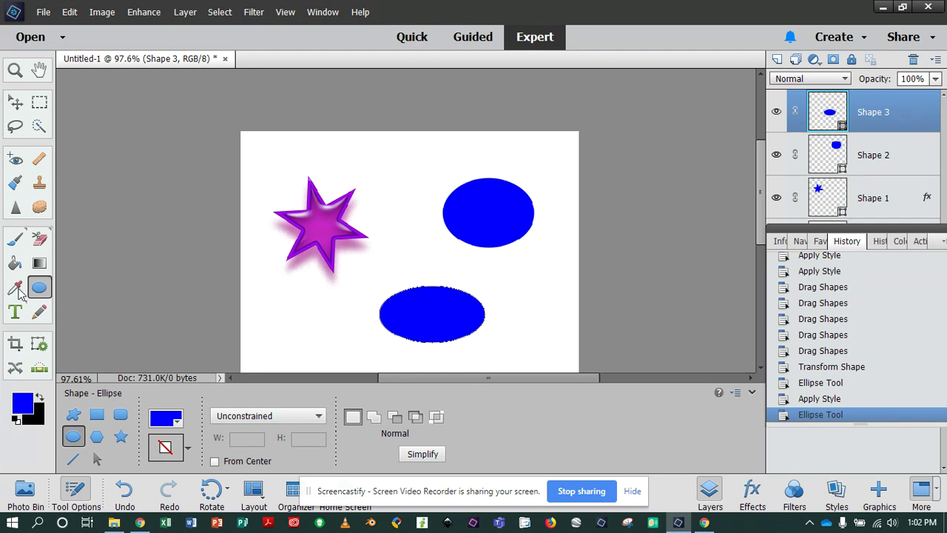
pyautogui.click(177, 418)
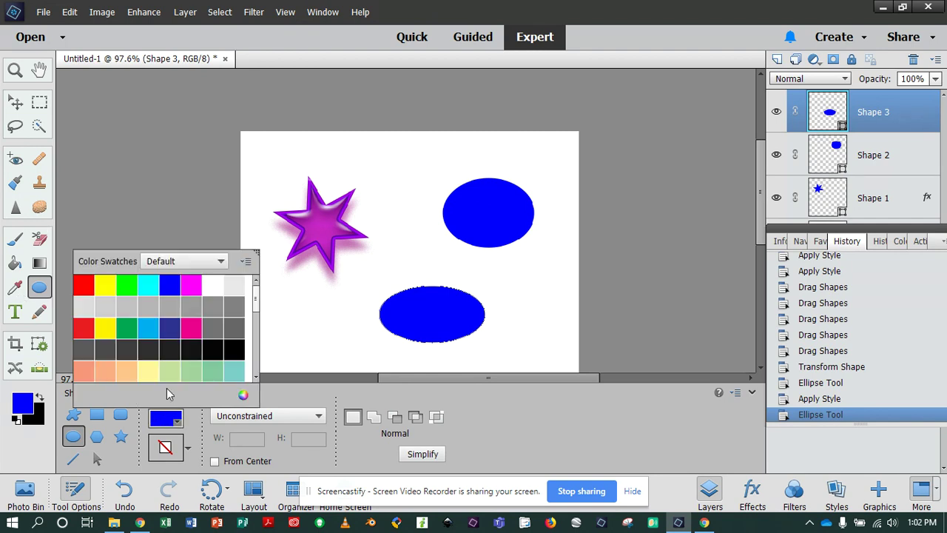
pyautogui.click(190, 328)
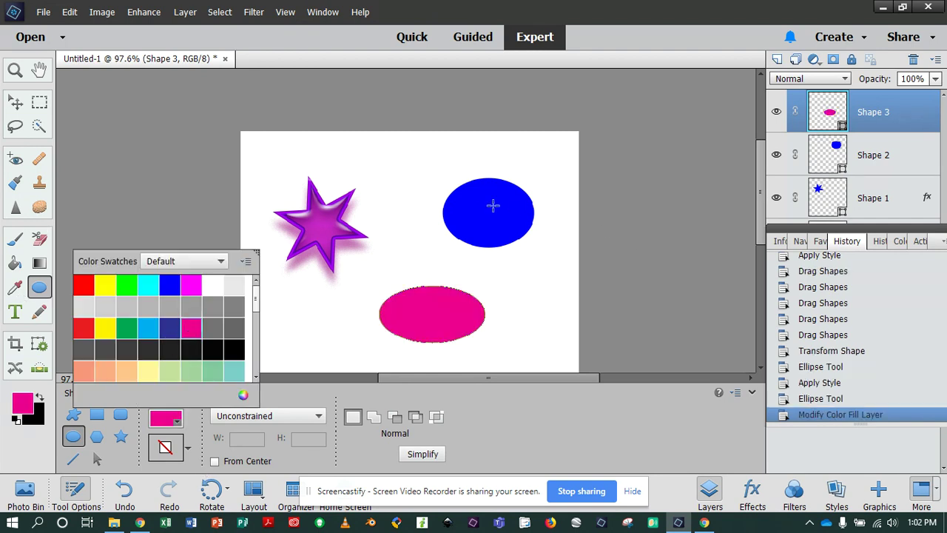
pyautogui.click(458, 278)
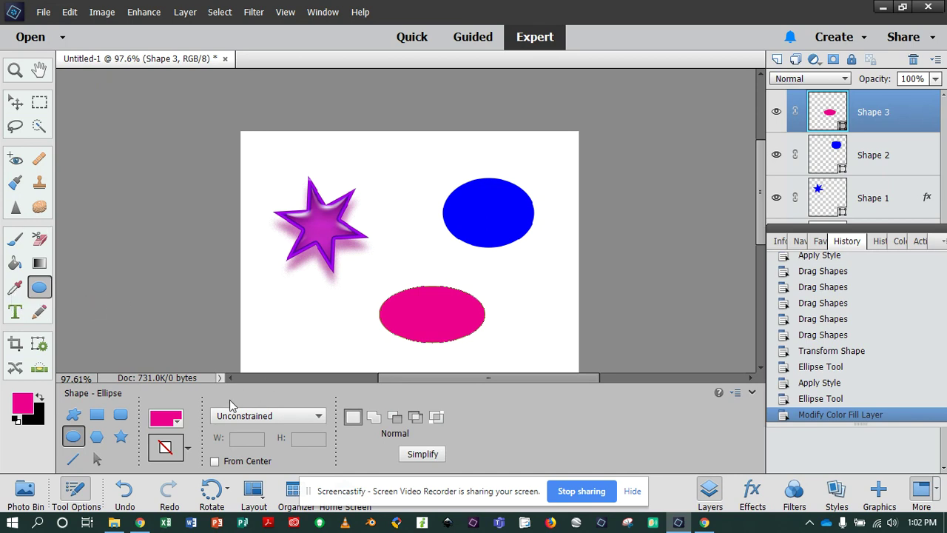
pyautogui.click(177, 420)
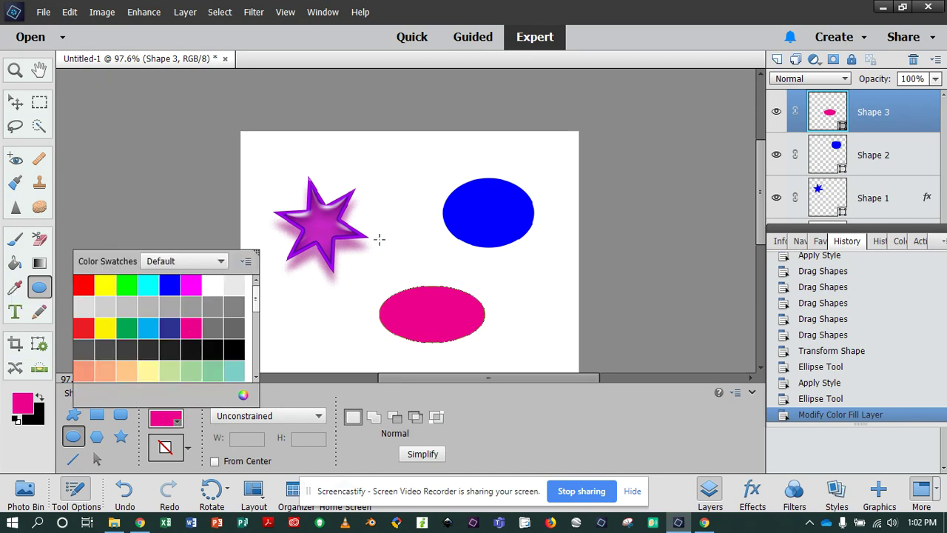
pyautogui.click(616, 244)
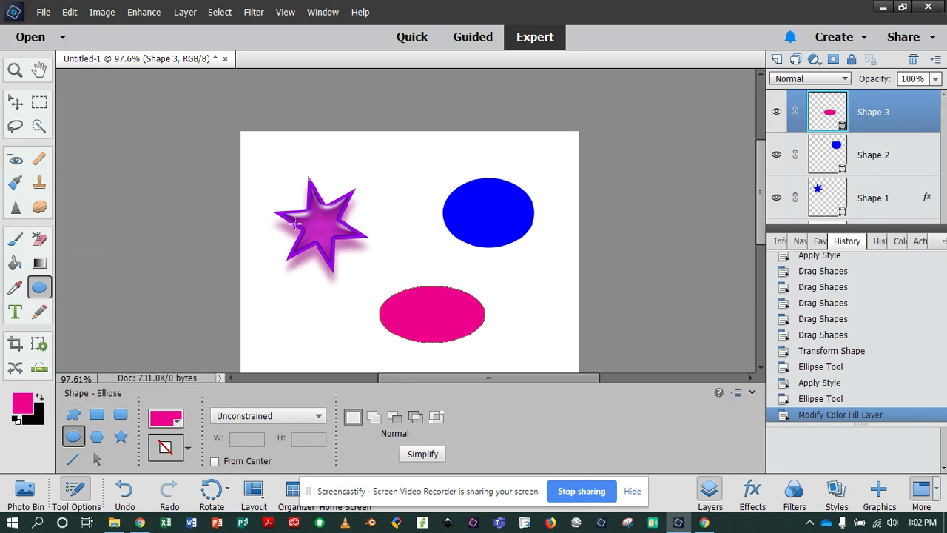
# - Try the Color Picker's point, 3x3 and 5x5 sample sizes and leave it on Average (5x5)
pyautogui.click(16, 288)
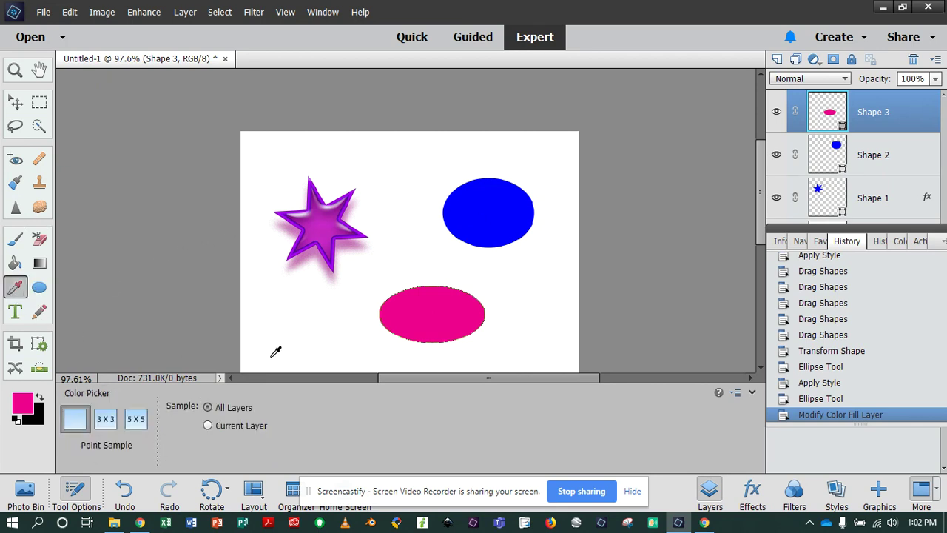
pyautogui.click(106, 418)
pyautogui.click(136, 419)
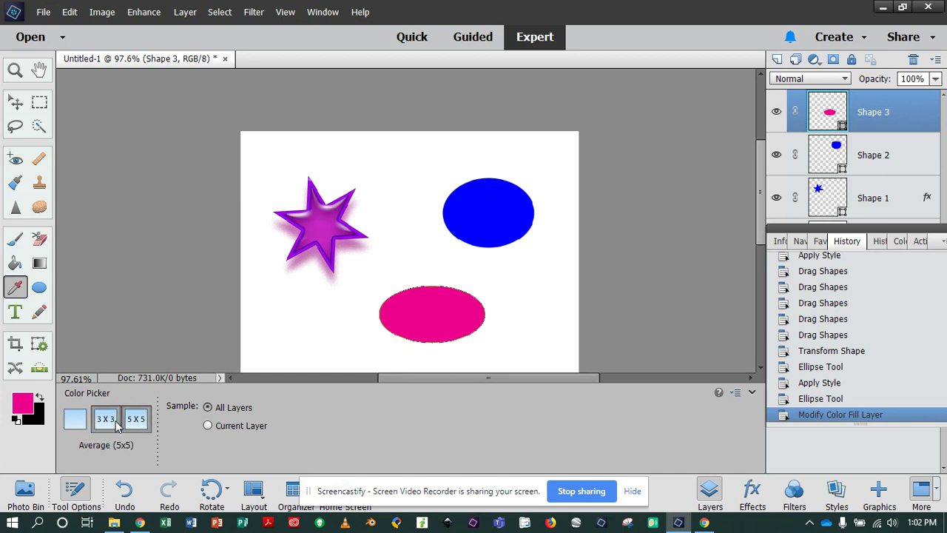
pyautogui.click(106, 419)
pyautogui.click(75, 419)
pyautogui.click(136, 419)
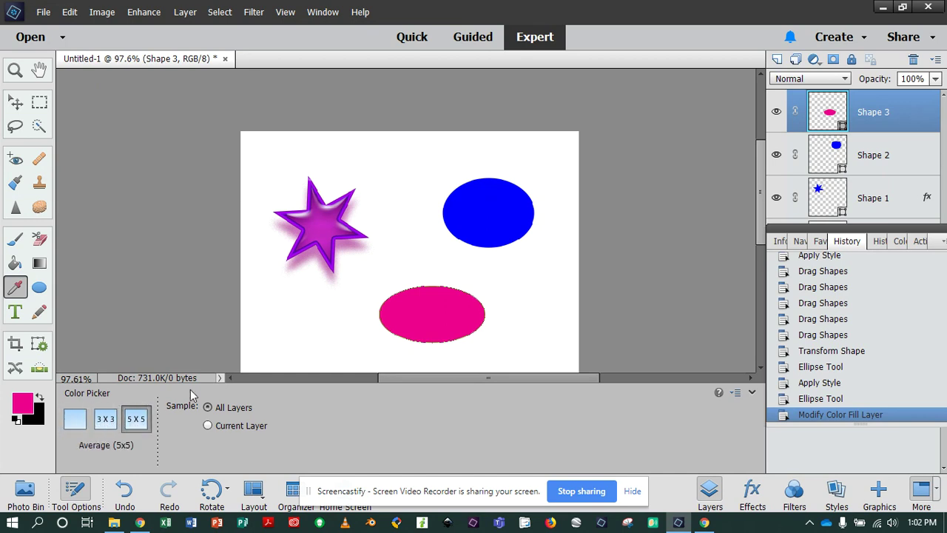
pyautogui.click(83, 427)
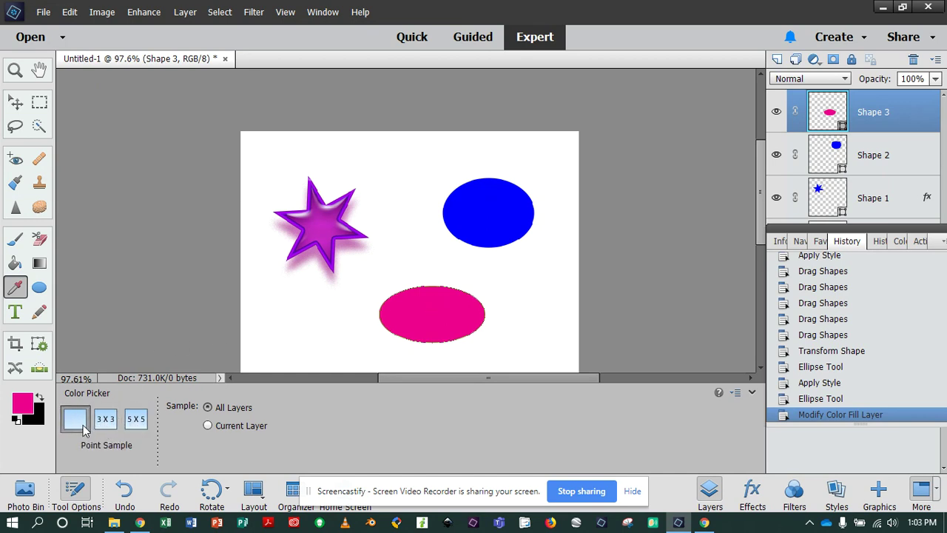
pyautogui.click(117, 420)
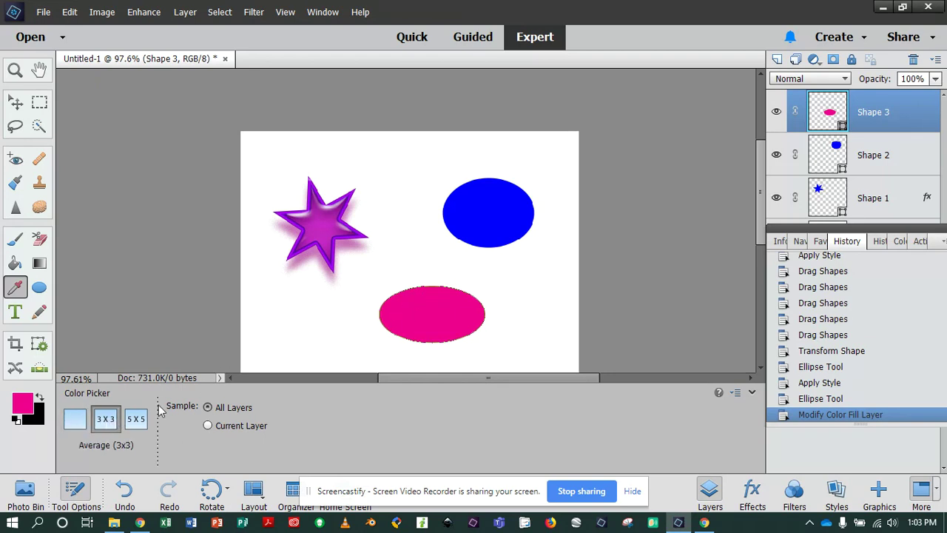
pyautogui.click(137, 419)
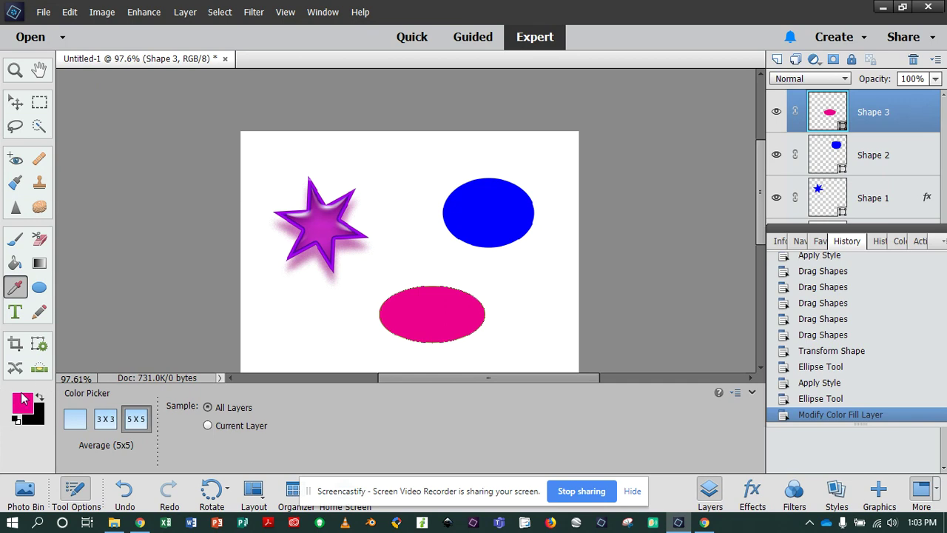
# - Sample colors from the blue ellipse, the magenta ellipse and several spots on the star
pyautogui.click(503, 226)
pyautogui.click(437, 314)
pyautogui.moveTo(330, 215); pyautogui.dragTo(340, 238)
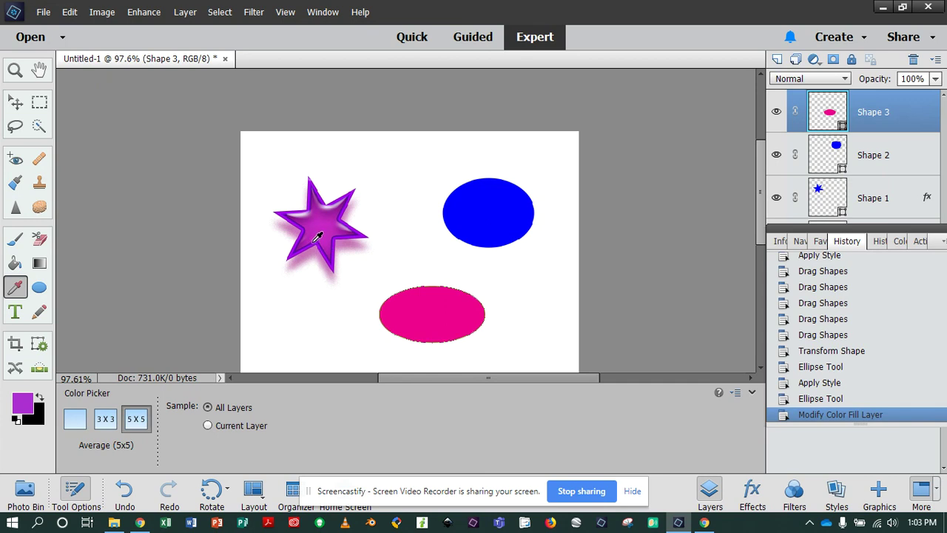
pyautogui.click(315, 239)
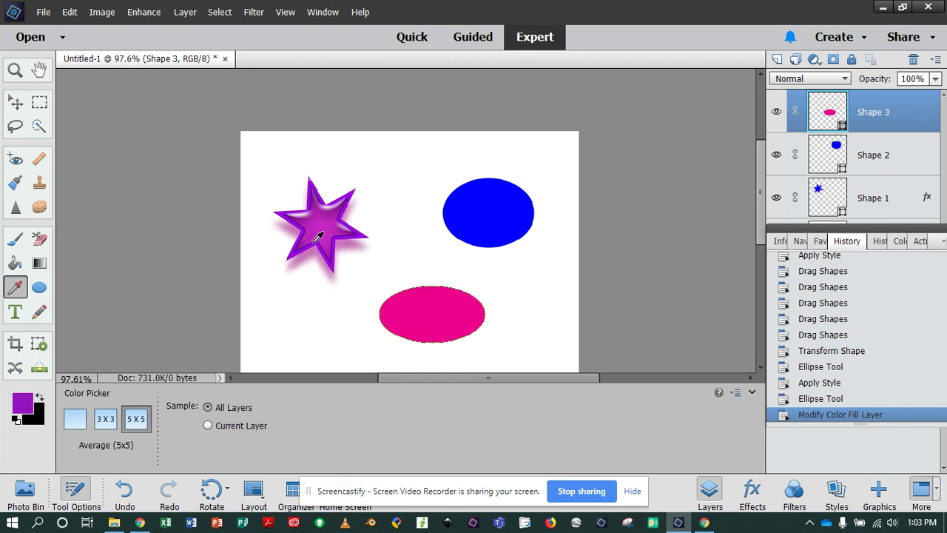
pyautogui.click(313, 252)
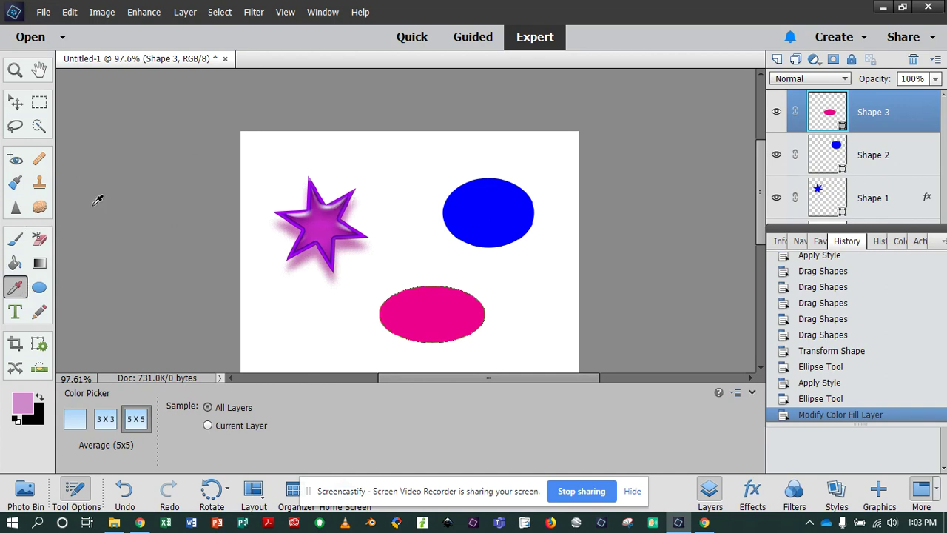
pyautogui.click(41, 288)
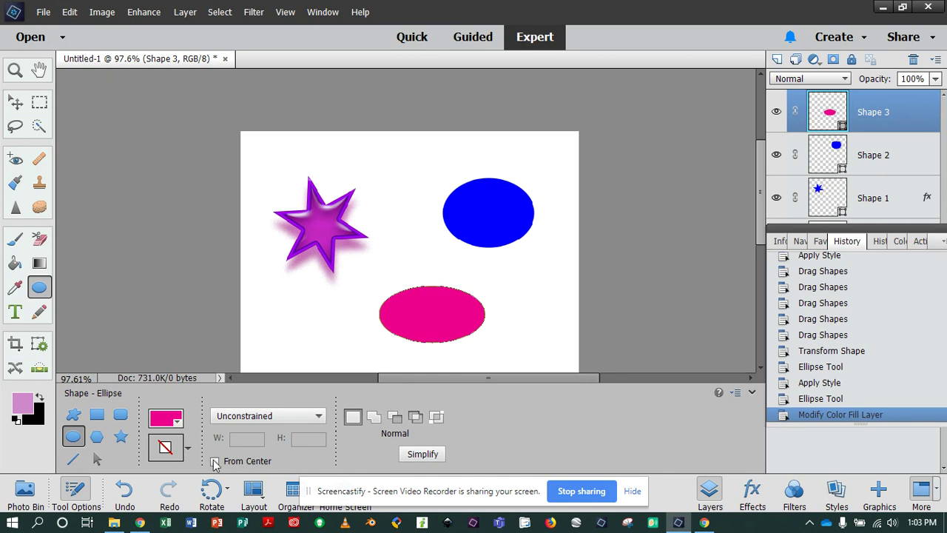
pyautogui.click(188, 447)
pyautogui.click(188, 447)
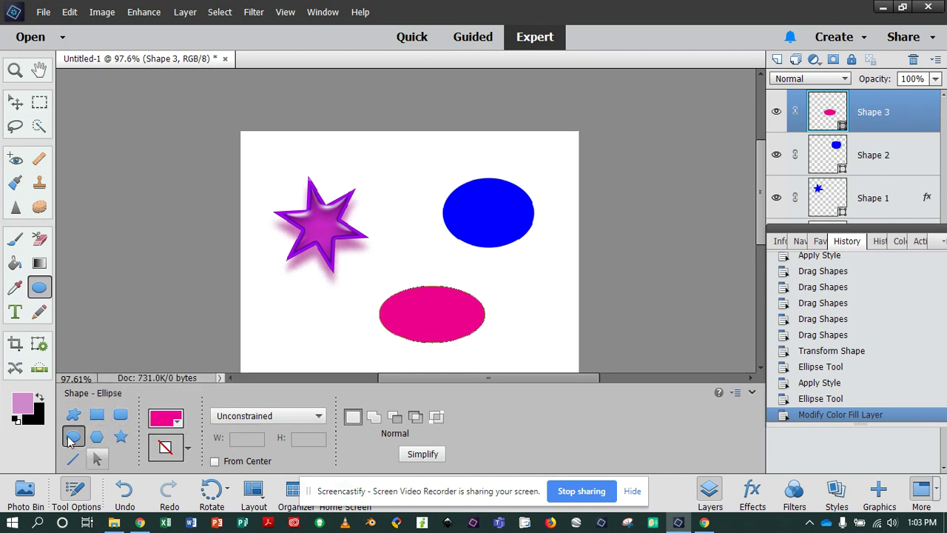
pyautogui.click(309, 416)
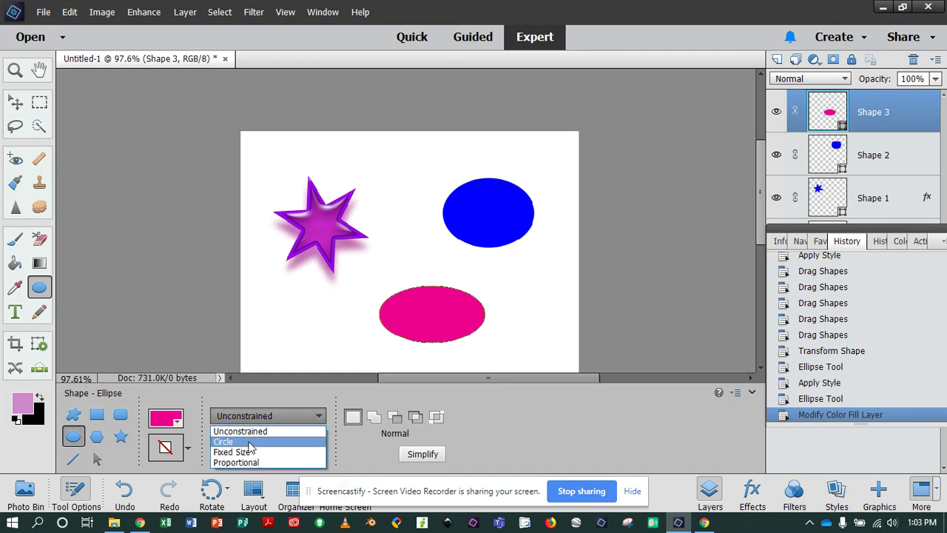
pyautogui.click(252, 416)
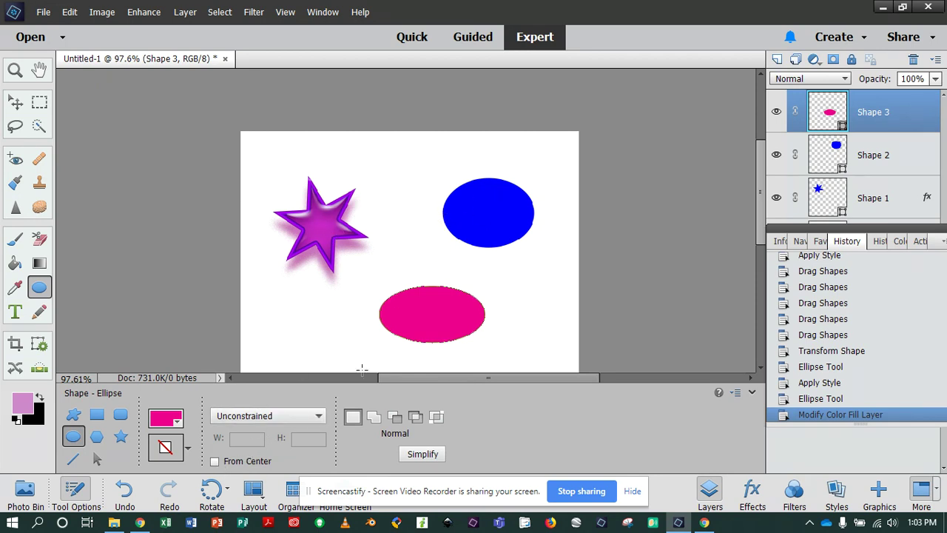
# - Cycle the magenta ellipse through Add, Intersection and the other shape combination modes, and set it back to Normal
pyautogui.click(374, 417)
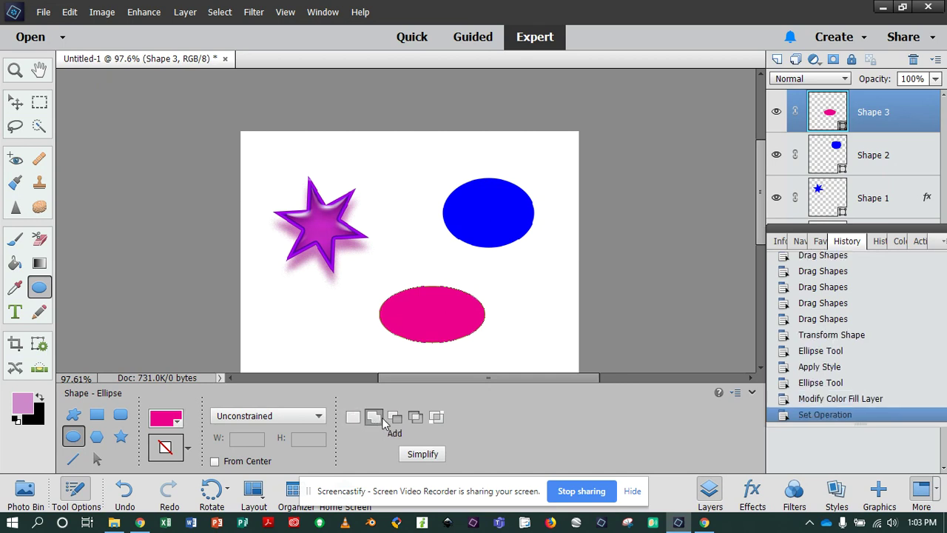
pyautogui.click(394, 417)
pyautogui.click(415, 416)
pyautogui.click(436, 416)
pyautogui.click(415, 417)
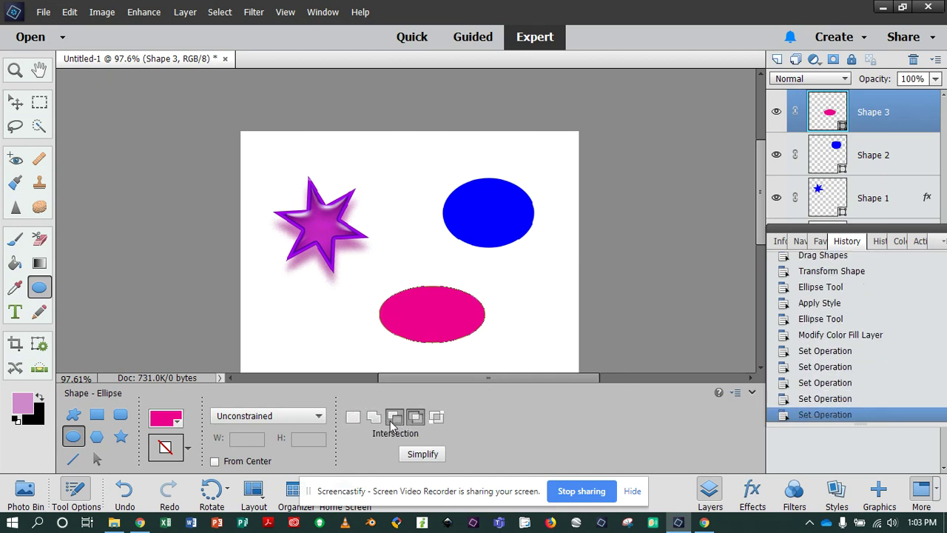
pyautogui.click(394, 416)
pyautogui.click(373, 417)
pyautogui.click(358, 420)
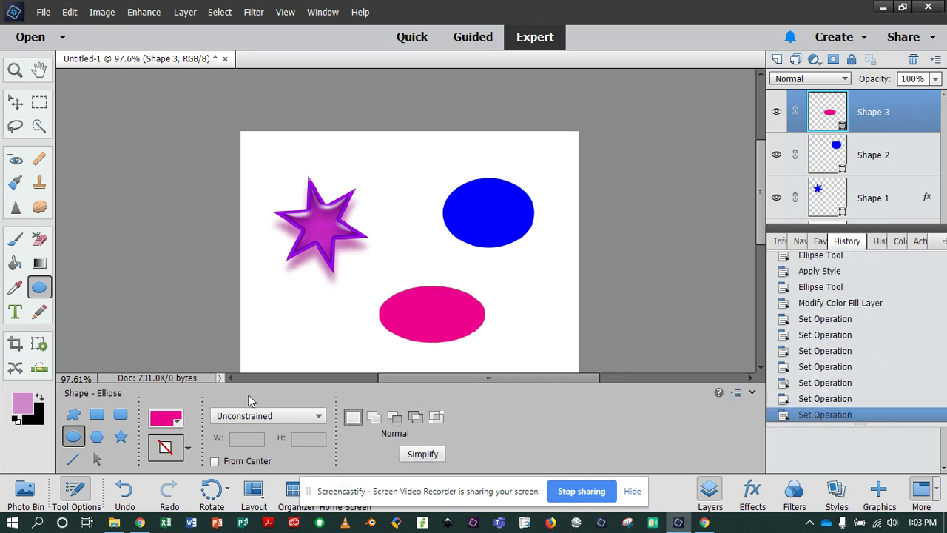
# - Sample a pinkish purple from the star's lower right point and activate the Paint Bucket
pyautogui.click(16, 288)
pyautogui.click(348, 239)
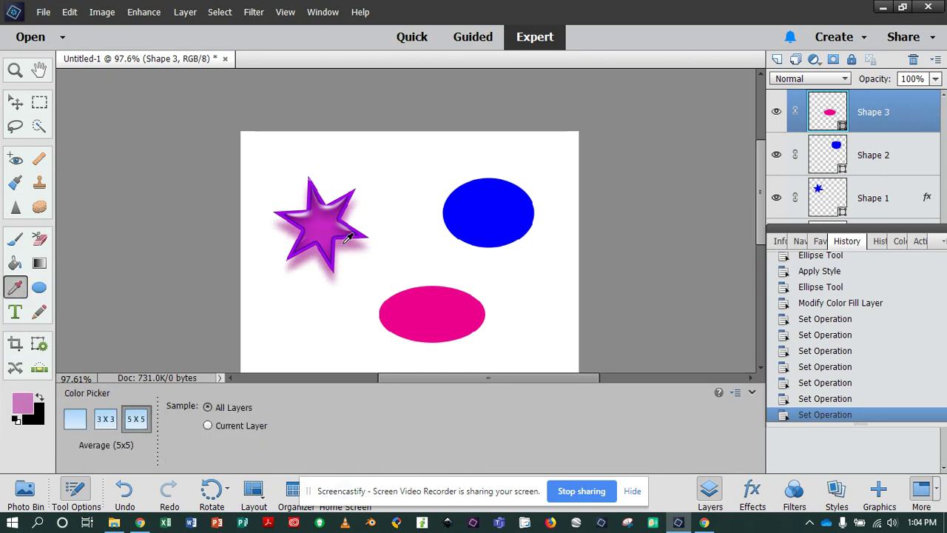
pyautogui.click(15, 264)
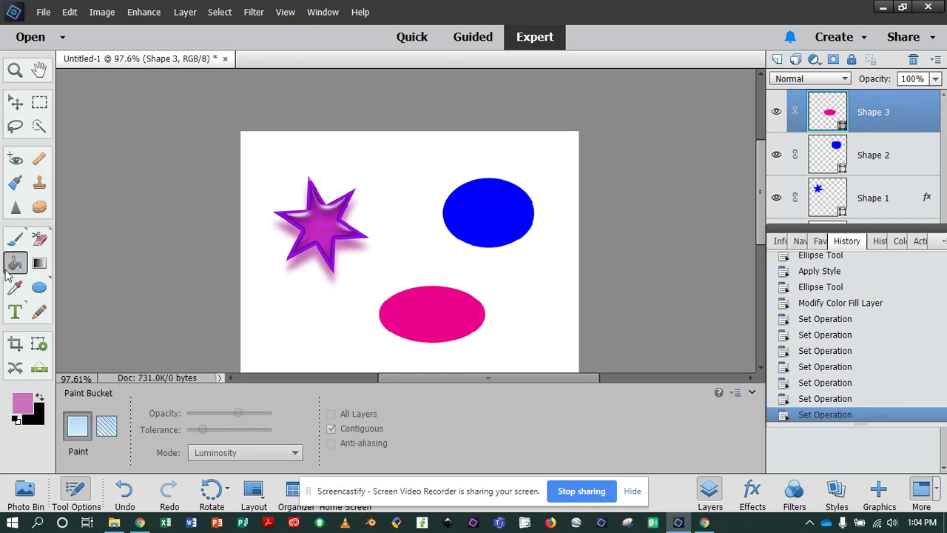
# - Keep the Paint Bucket on foreground color fill and move the History panel away from the layer list to reach the Background layer
pyautogui.click(107, 426)
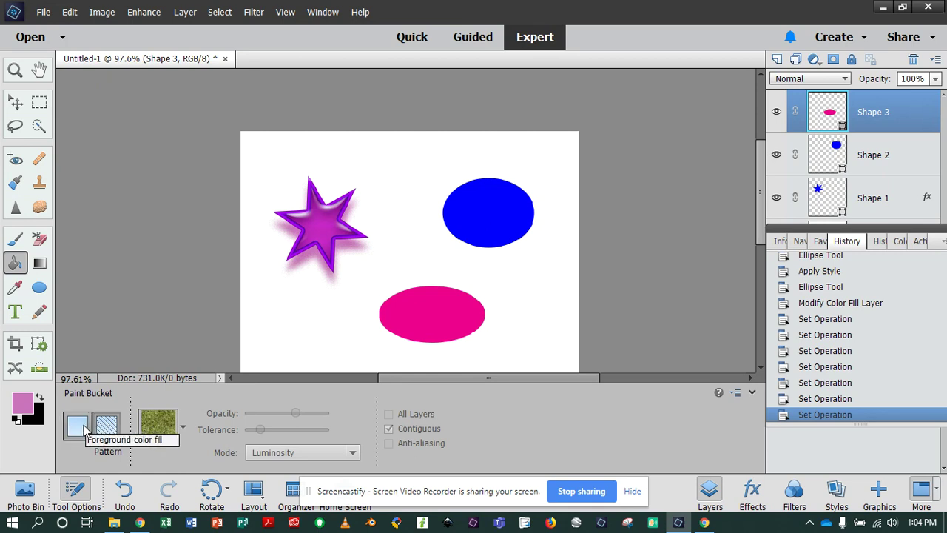
pyautogui.click(78, 426)
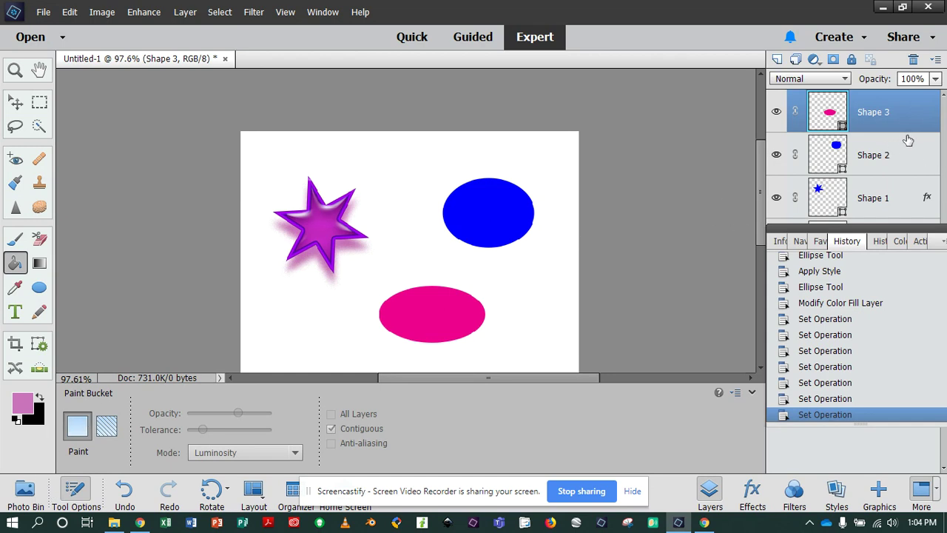
pyautogui.click(884, 164)
pyautogui.click(880, 201)
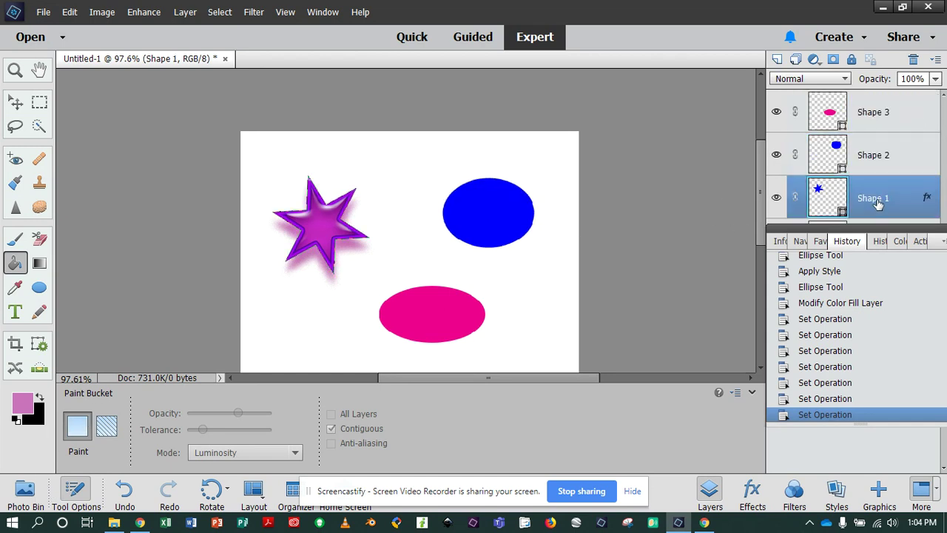
pyautogui.moveTo(872, 230); pyautogui.dragTo(852, 273)
pyautogui.click(858, 235)
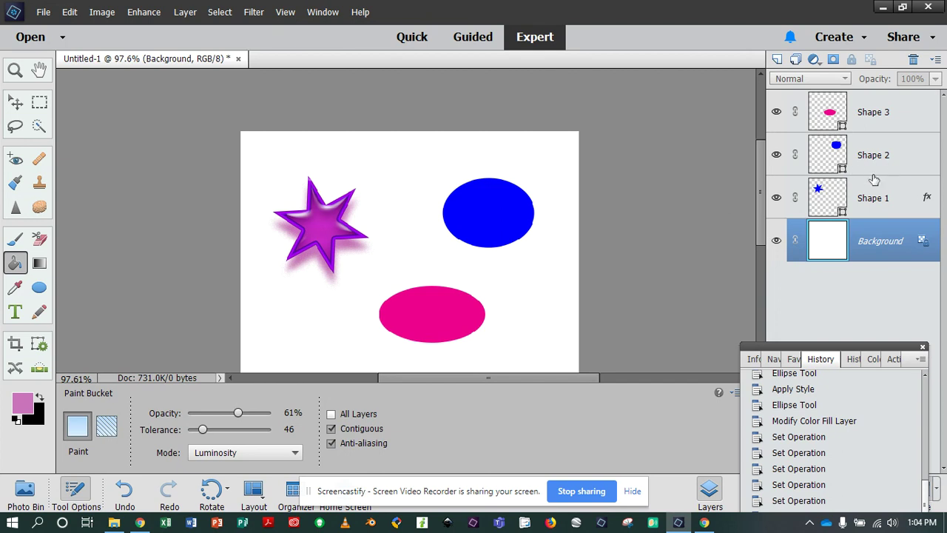
# - Fill the Background layer with the sampled pinkish purple in Luminosity mode and set the Paint Bucket opacity to 100%
pyautogui.click(867, 109)
pyautogui.click(883, 230)
pyautogui.moveTo(232, 414); pyautogui.dragTo(227, 415)
pyautogui.click(489, 197)
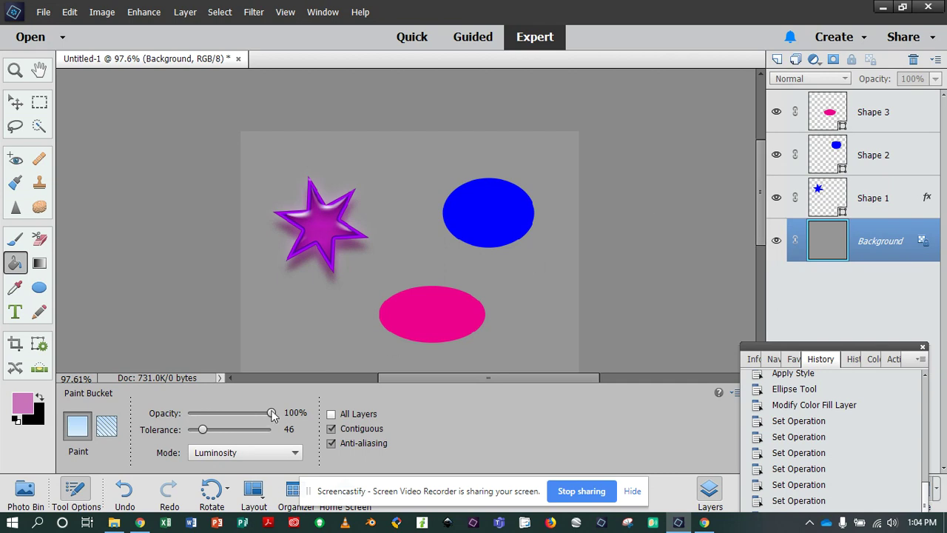
# - Sample a darker purple from the star with the Color Picker and fill the Background layer with it
pyautogui.click(15, 290)
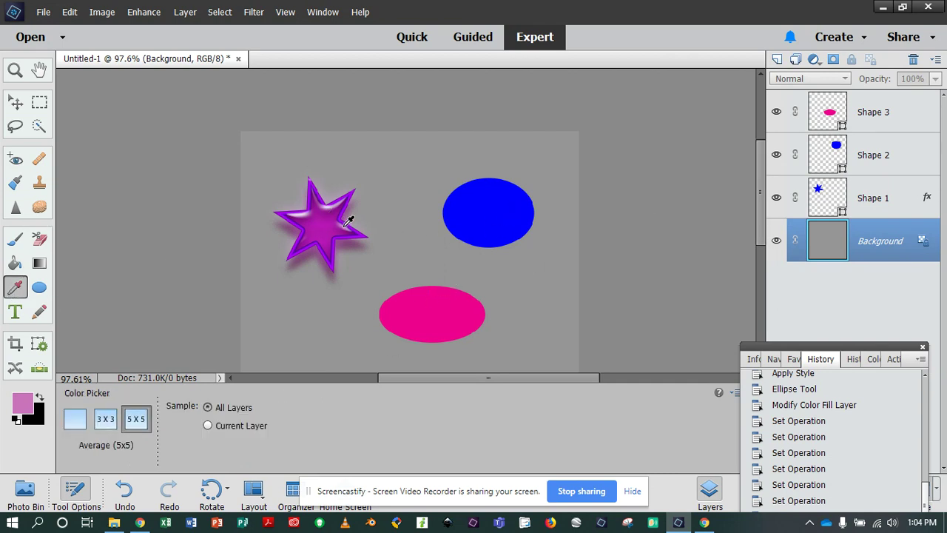
pyautogui.moveTo(349, 220); pyautogui.dragTo(343, 225)
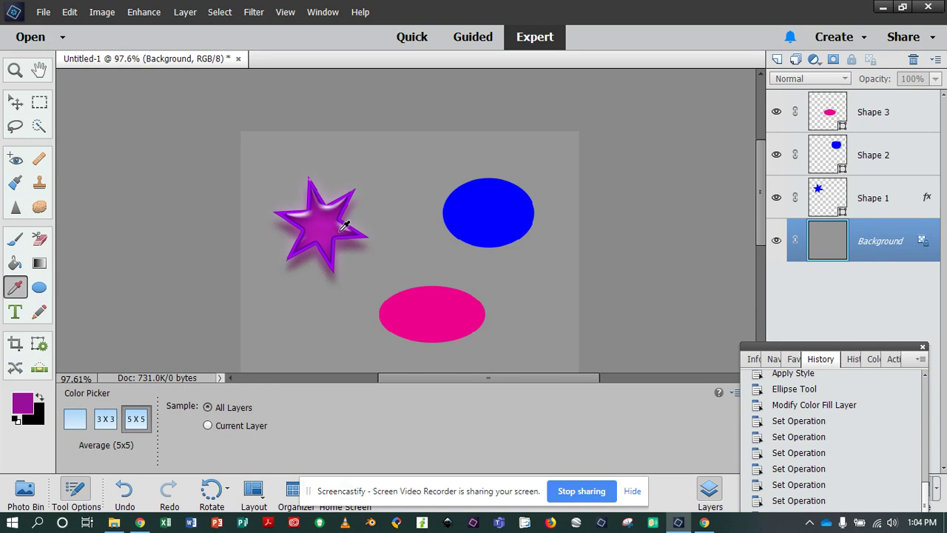
pyautogui.click(16, 263)
pyautogui.click(318, 297)
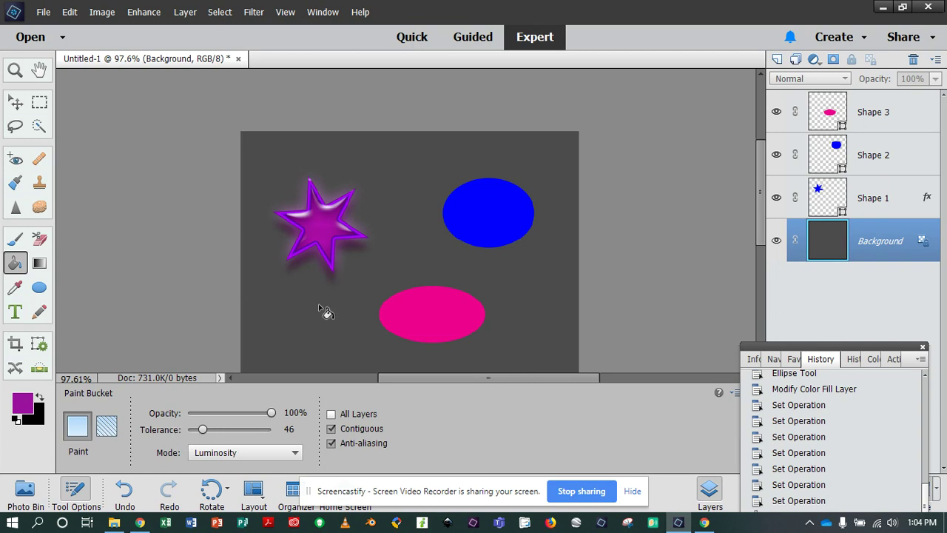
# - Fill the Shape 2 and Shape 3 ellipses with the sampled dark purple using the Paint Bucket
pyautogui.click(879, 202)
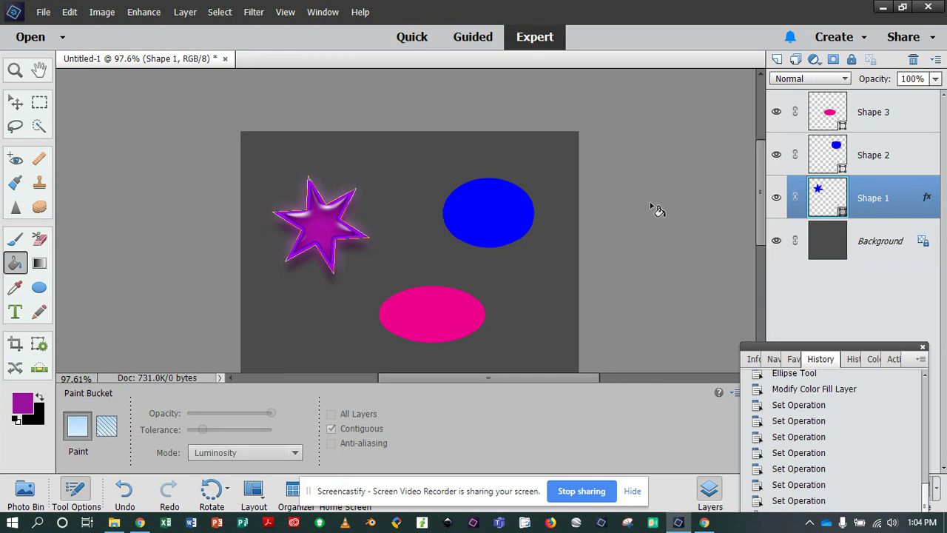
pyautogui.click(882, 153)
pyautogui.click(478, 194)
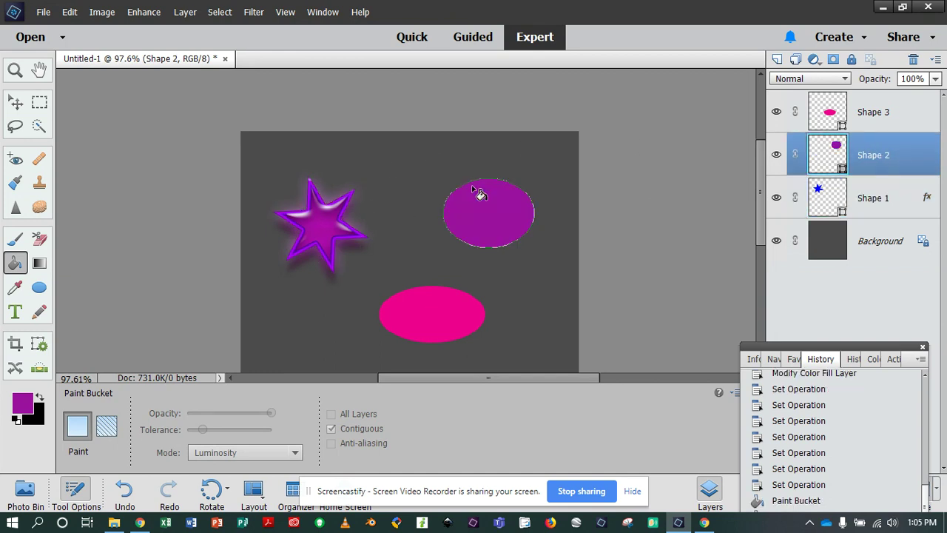
pyautogui.click(420, 309)
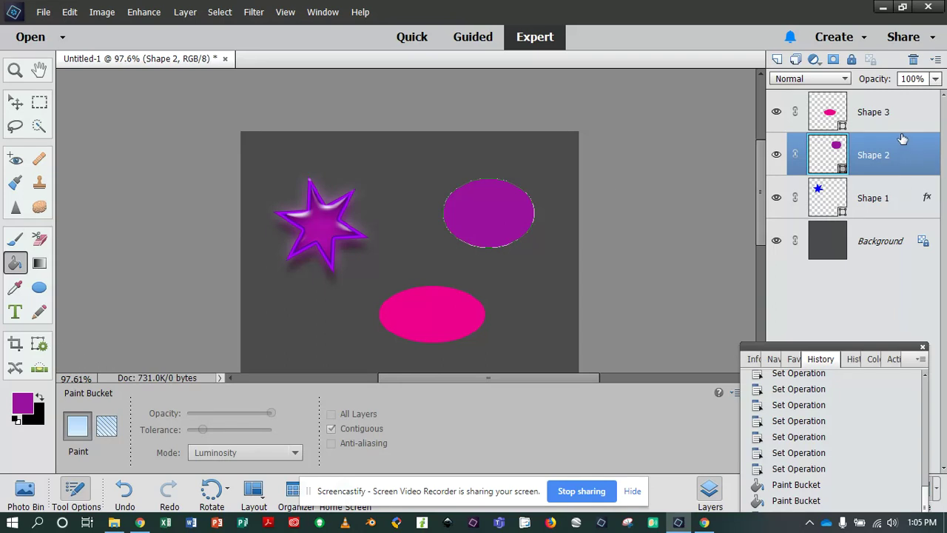
pyautogui.click(893, 120)
pyautogui.click(411, 308)
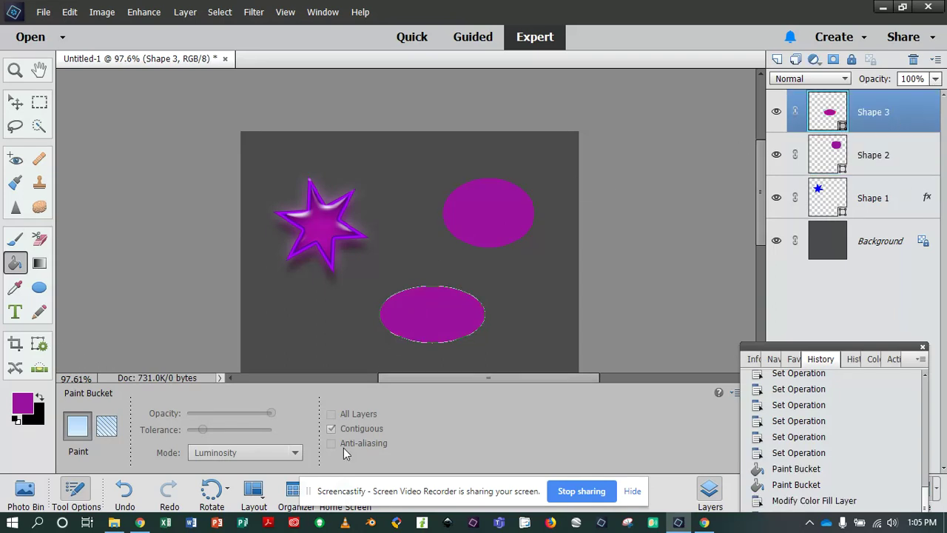
# - Switch the Paint Bucket to pattern fill and choose the Optical Checkerboard pattern
pyautogui.click(106, 426)
pyautogui.click(77, 429)
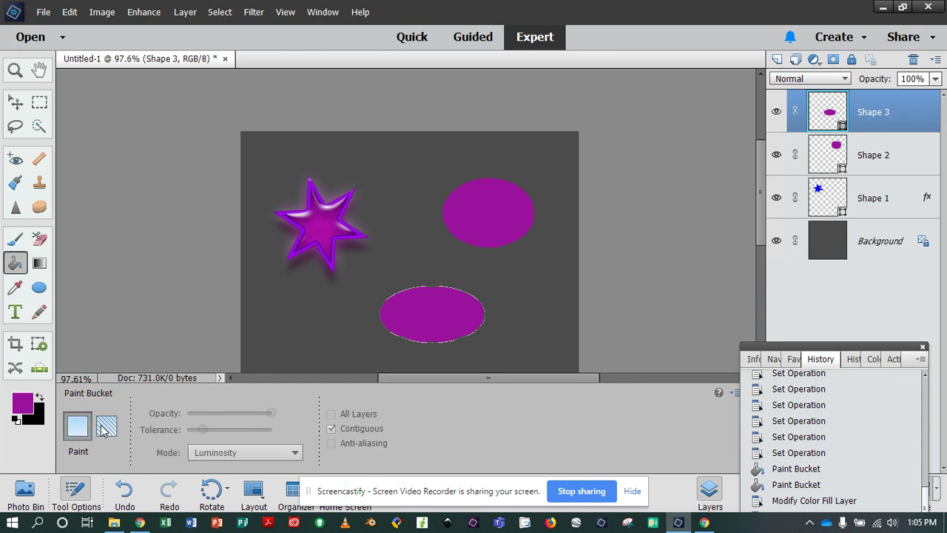
pyautogui.click(109, 425)
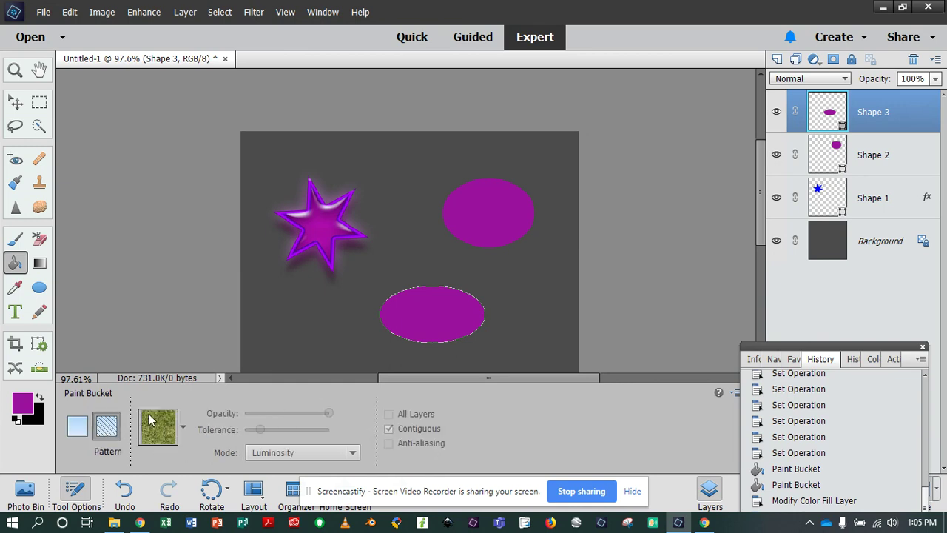
pyautogui.click(183, 429)
pyautogui.scroll(2, 190, 324)
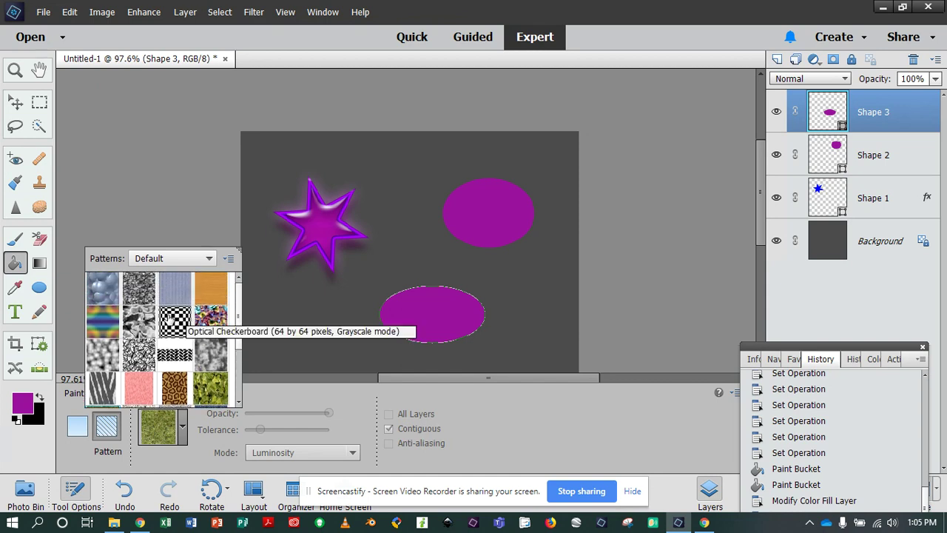
pyautogui.click(169, 318)
pyautogui.click(151, 462)
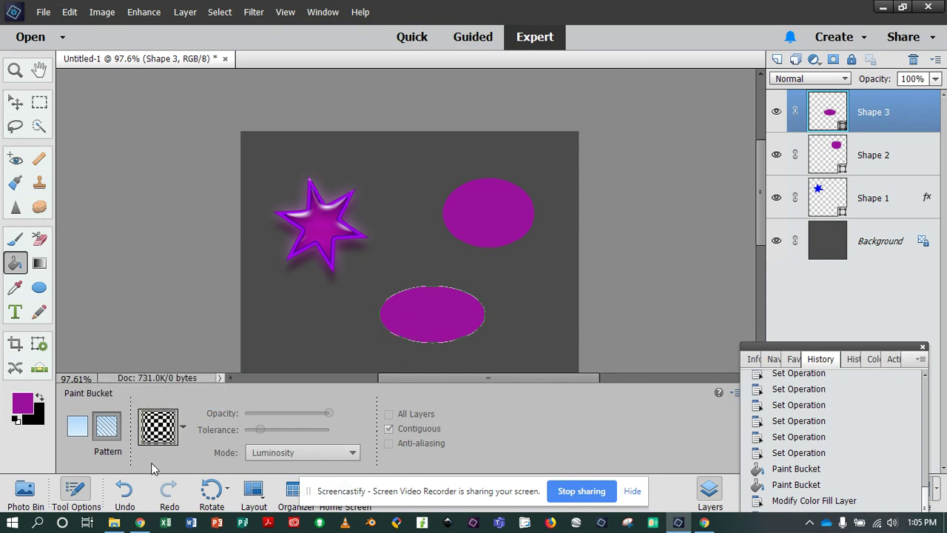
# - Try to fill the two ellipses with the checkerboard pattern and select the star's layer
pyautogui.click(442, 302)
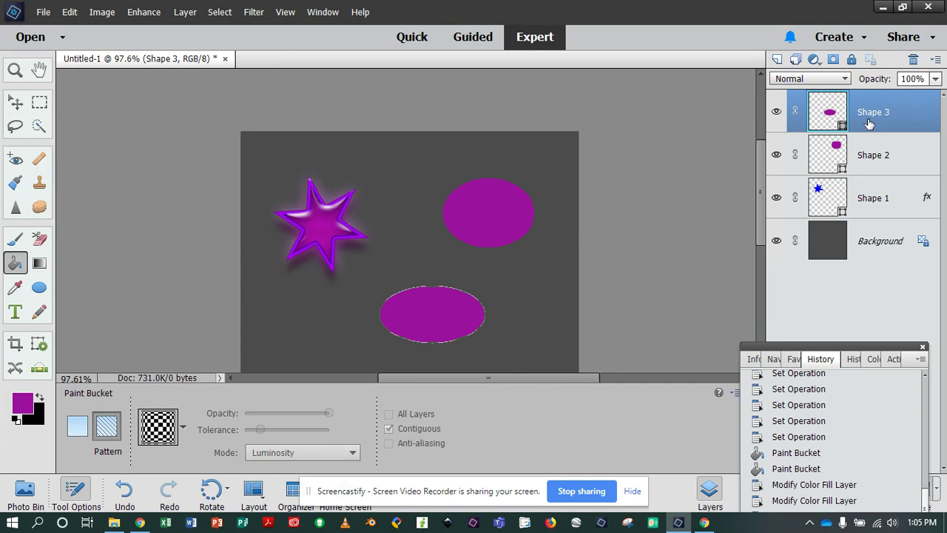
pyautogui.click(489, 197)
pyautogui.click(488, 196)
pyautogui.click(925, 170)
pyautogui.click(890, 211)
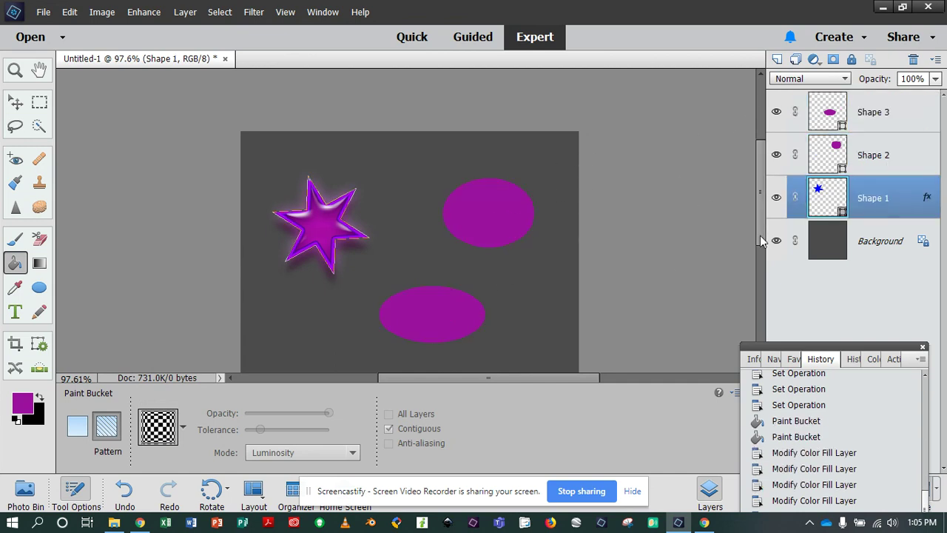
# - Fill the Background layer with the Optical Checkerboard pattern at 100% opacity
pyautogui.scroll(-1, 450, 261)
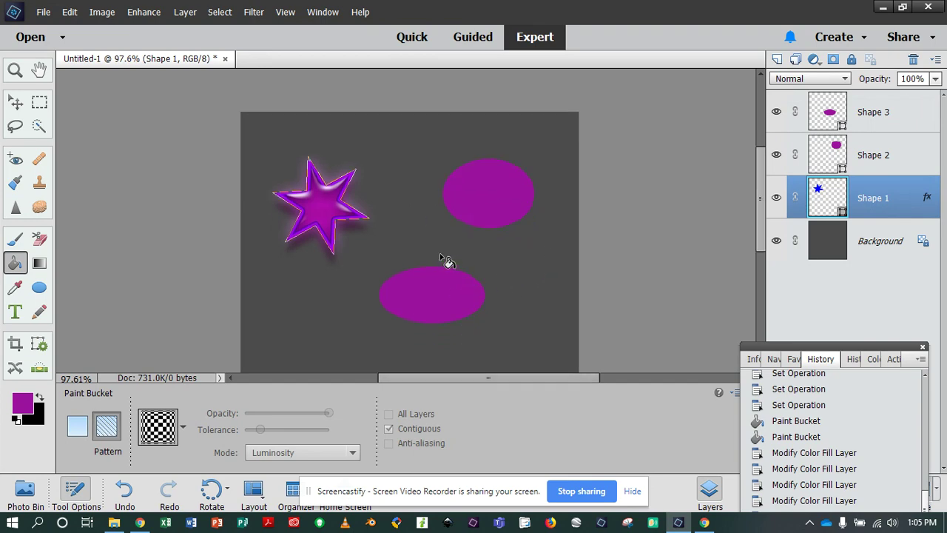
pyautogui.click(830, 236)
pyautogui.click(391, 225)
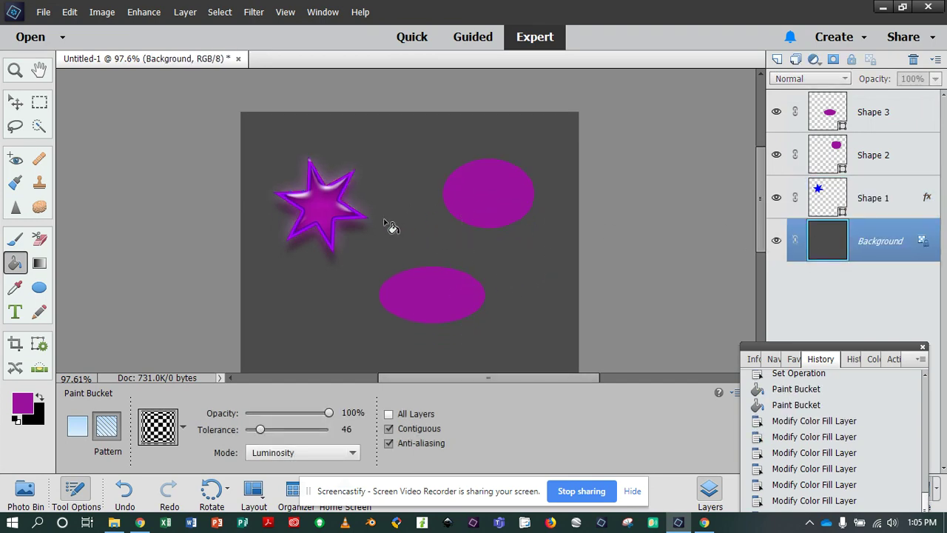
pyautogui.scroll(-2, 587, 332)
pyautogui.scroll(2, 577, 361)
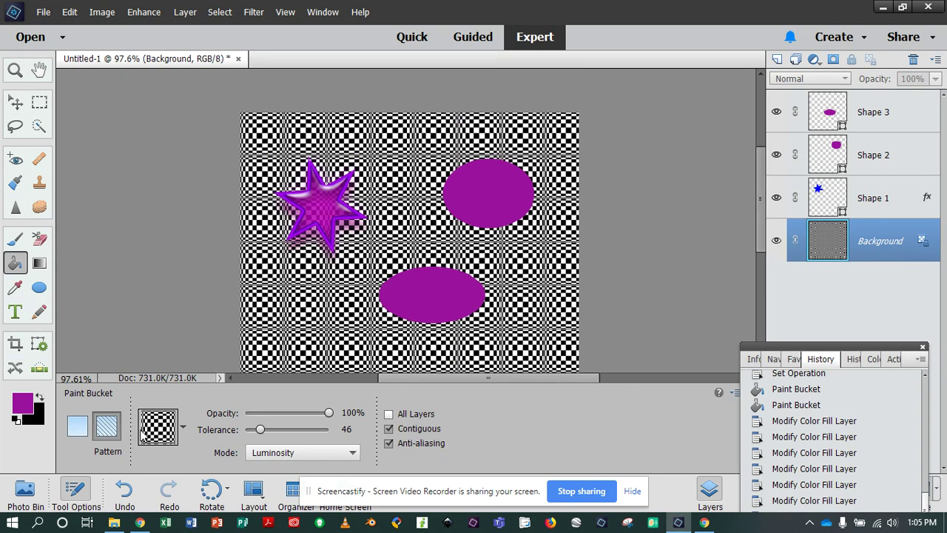
# - Set the Paint Bucket back to foreground color fill and look through its blending modes, leaving it on Luminosity
pyautogui.click(77, 426)
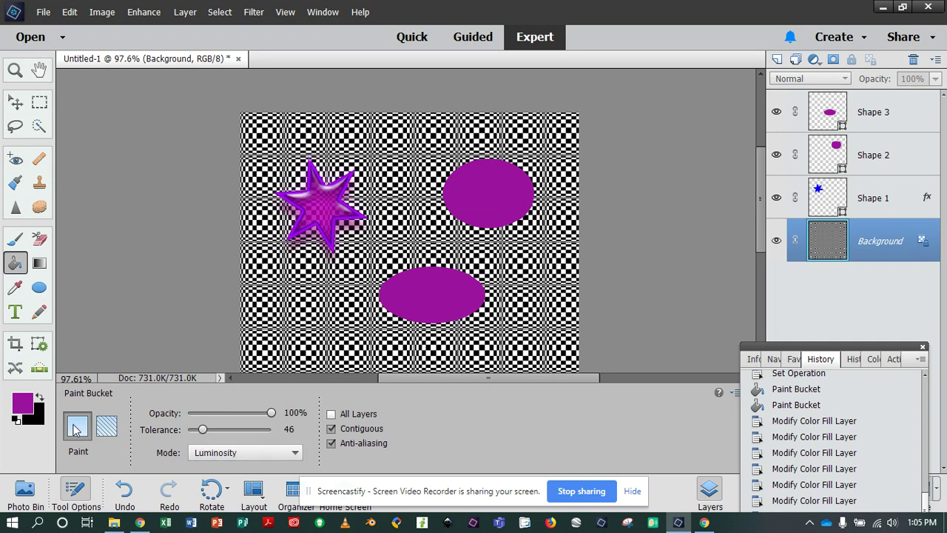
pyautogui.click(243, 450)
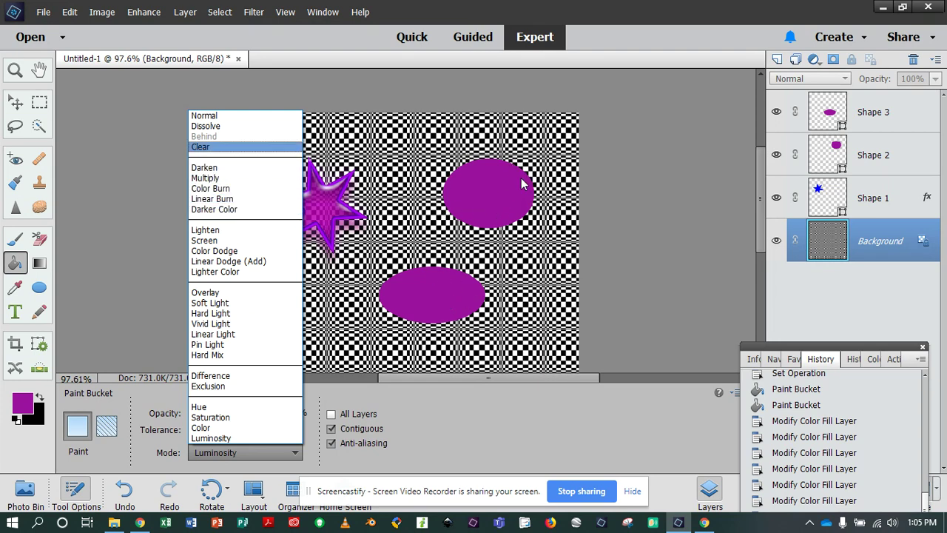
pyautogui.click(19, 268)
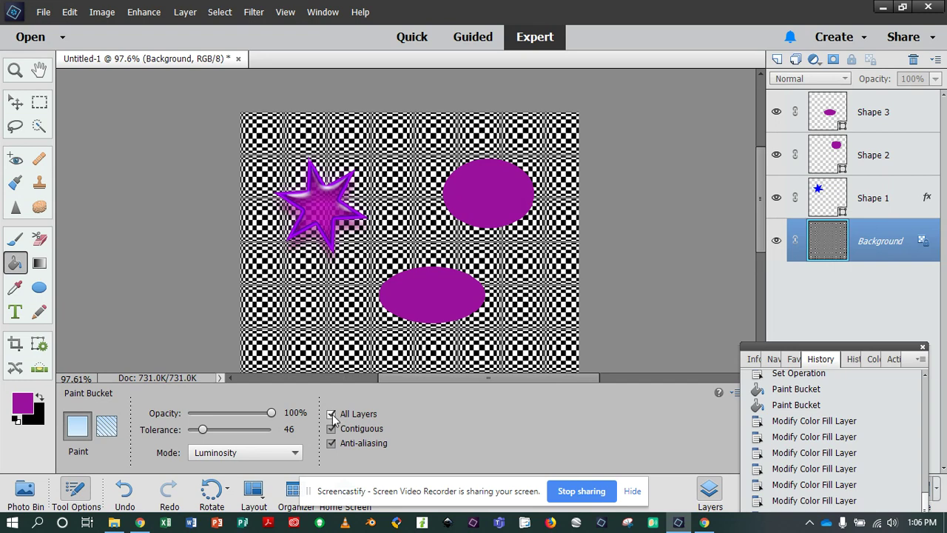
# - Reduce the Pencil size to 40 px and paint a Color Dodge stroke on the checkerboard background below the star
pyautogui.click(15, 312)
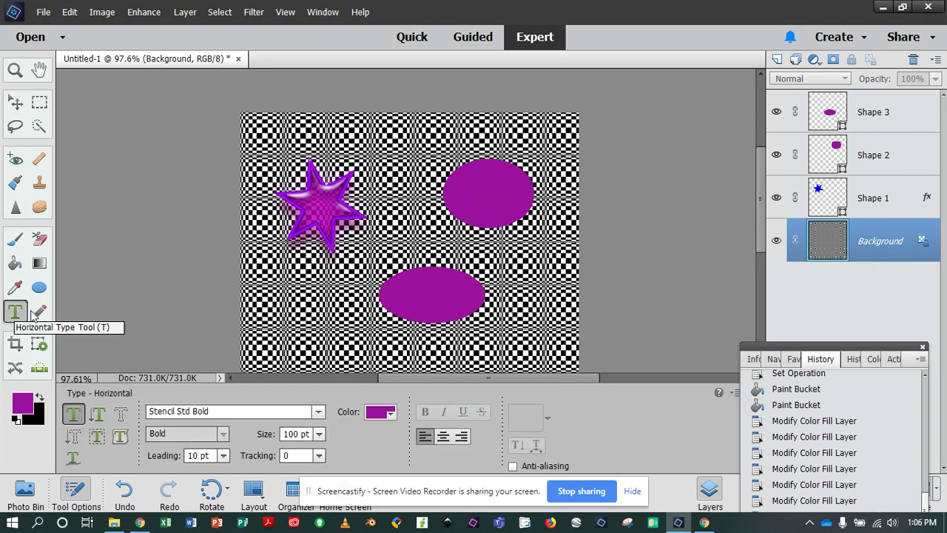
pyautogui.click(39, 312)
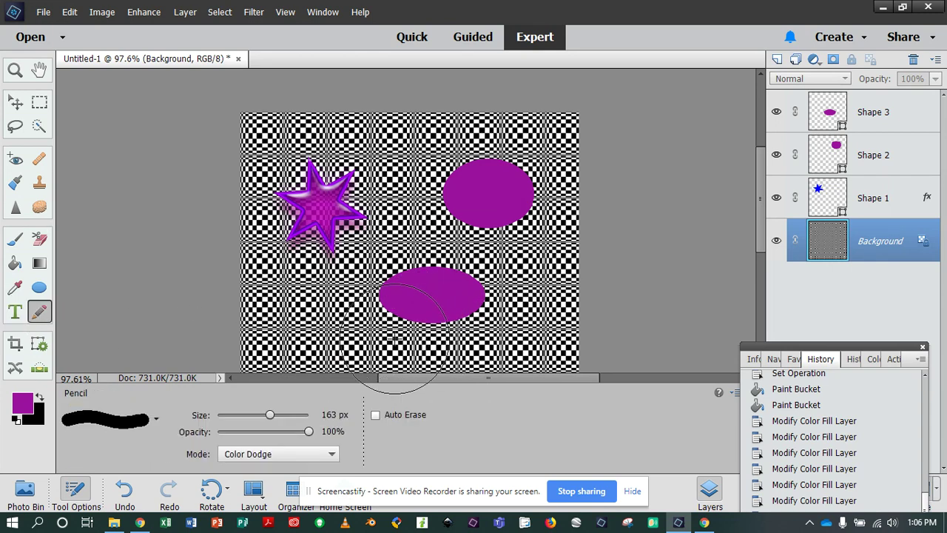
pyautogui.press('[')
pyautogui.press('[')
pyautogui.press('[')
pyautogui.press('[')
pyautogui.press('[')
pyautogui.press('[')
pyautogui.press('[')
pyautogui.press('[')
pyautogui.press('[')
pyautogui.press('[')
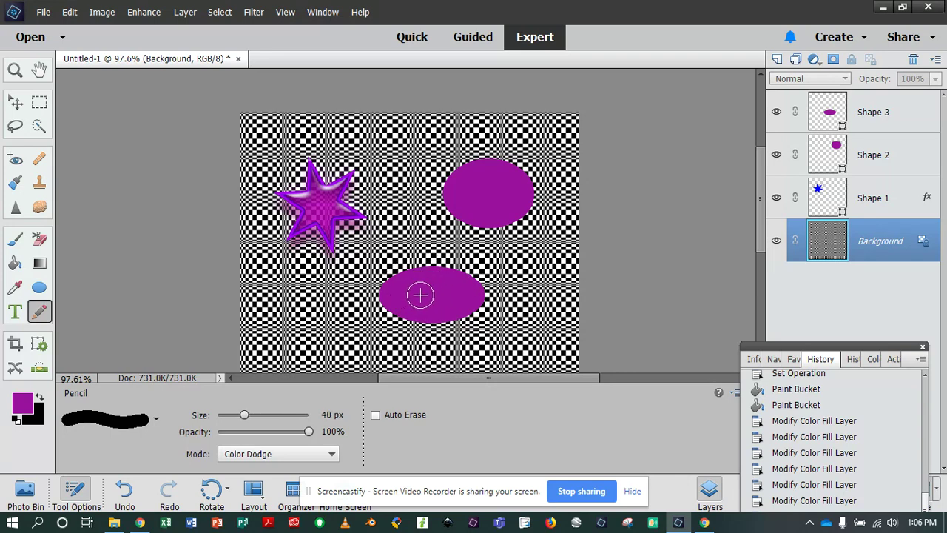
pyautogui.moveTo(311, 295); pyautogui.dragTo(322, 337)
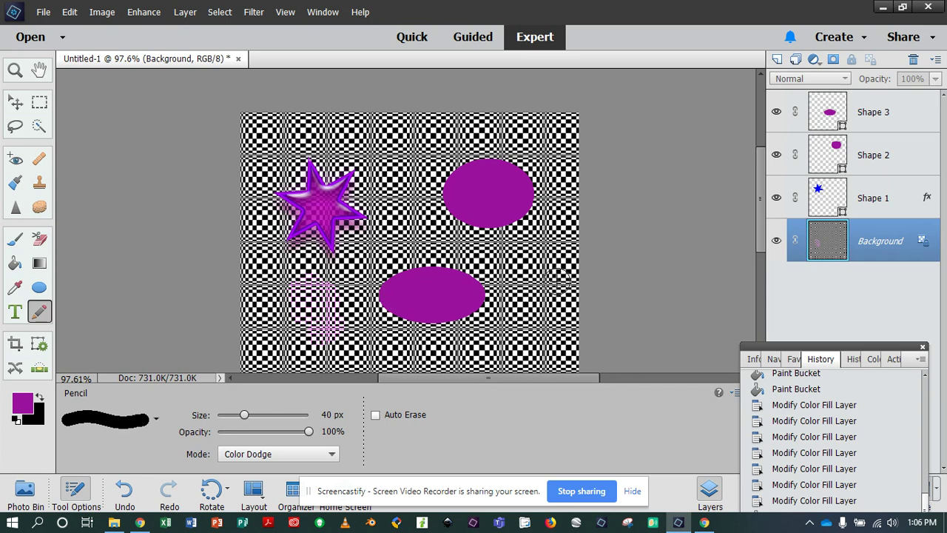
pyautogui.click(423, 300)
# - Select the Shape 3 ellipse layer and simplify it so the Pencil can draw on it
pyautogui.click(865, 155)
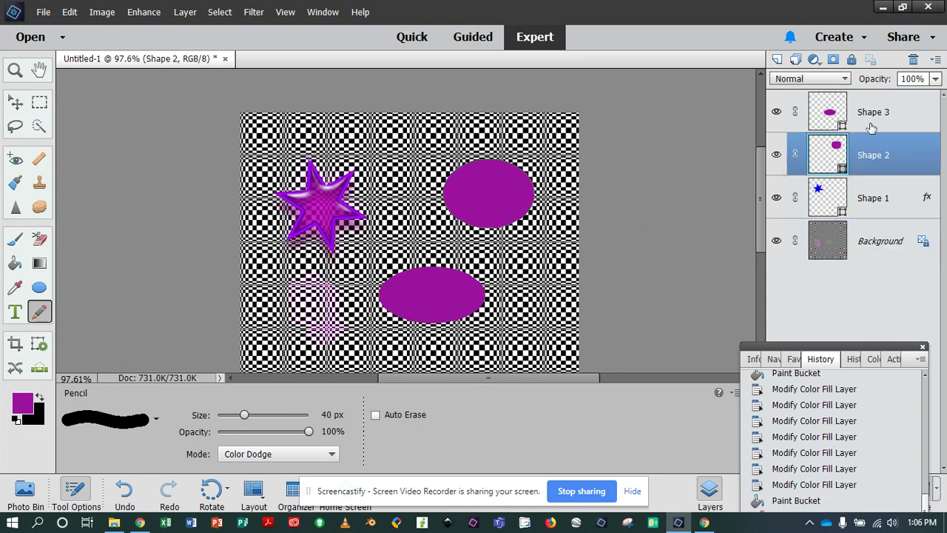
pyautogui.click(873, 120)
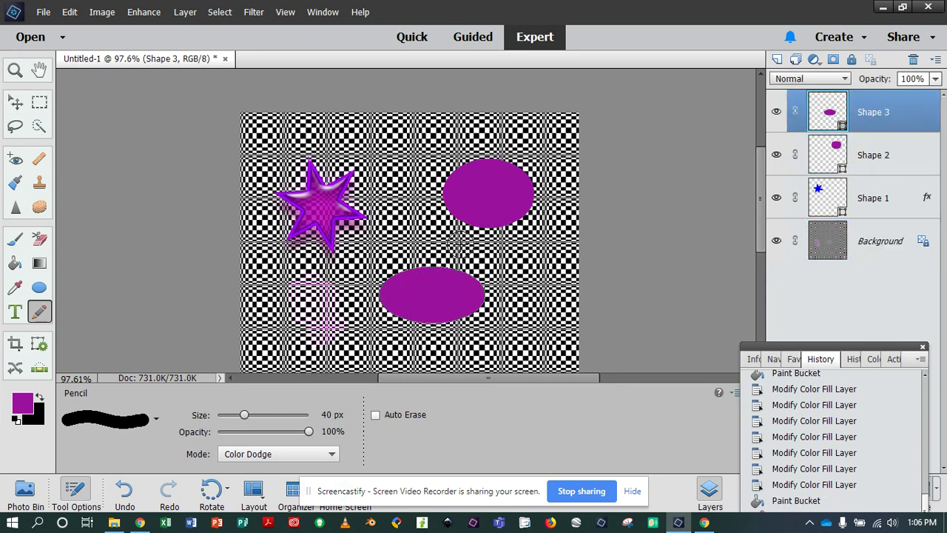
pyautogui.click(424, 285)
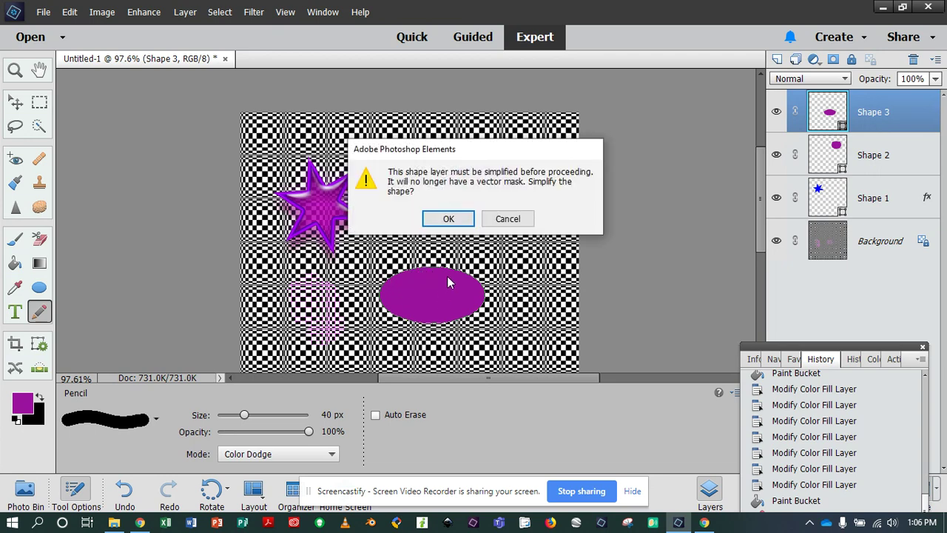
pyautogui.click(448, 219)
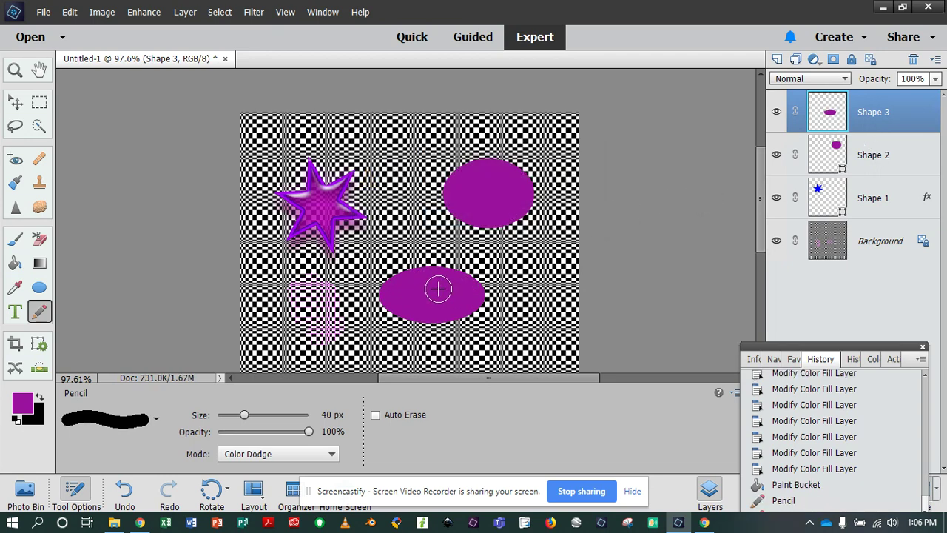
# - Paint a 40 px Pencil blob inside the lower ellipse and draw a thin 7 px squiggle beside it
pyautogui.moveTo(437, 289); pyautogui.dragTo(421, 314)
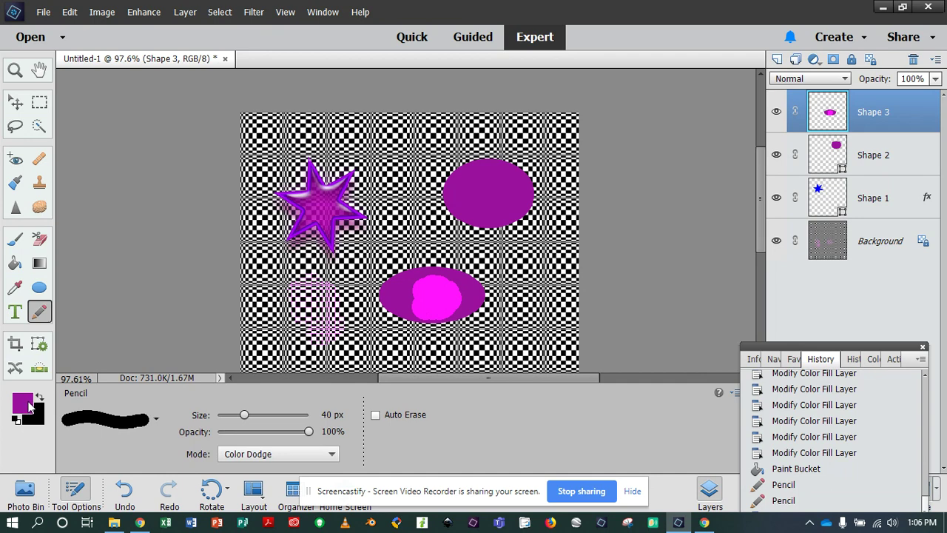
pyautogui.moveTo(244, 415); pyautogui.dragTo(221, 415)
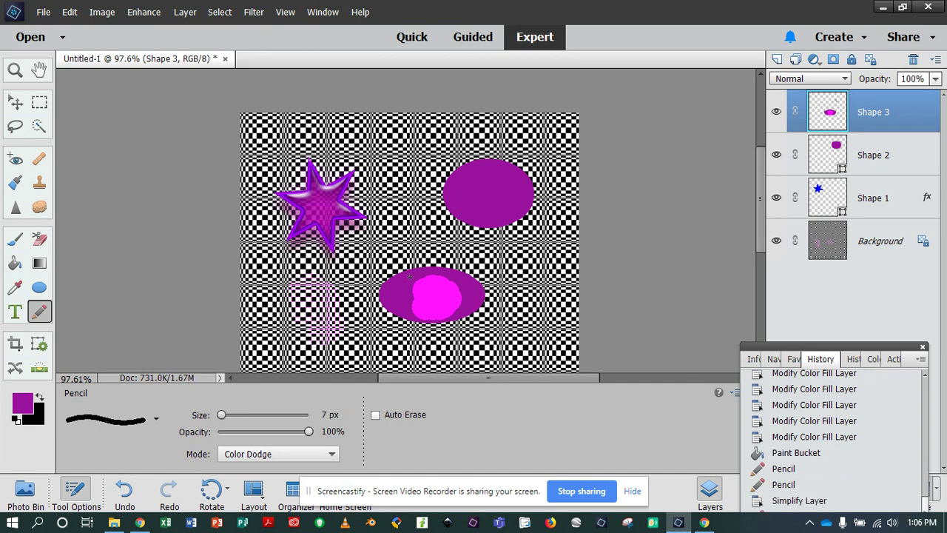
pyautogui.moveTo(391, 290); pyautogui.dragTo(404, 314)
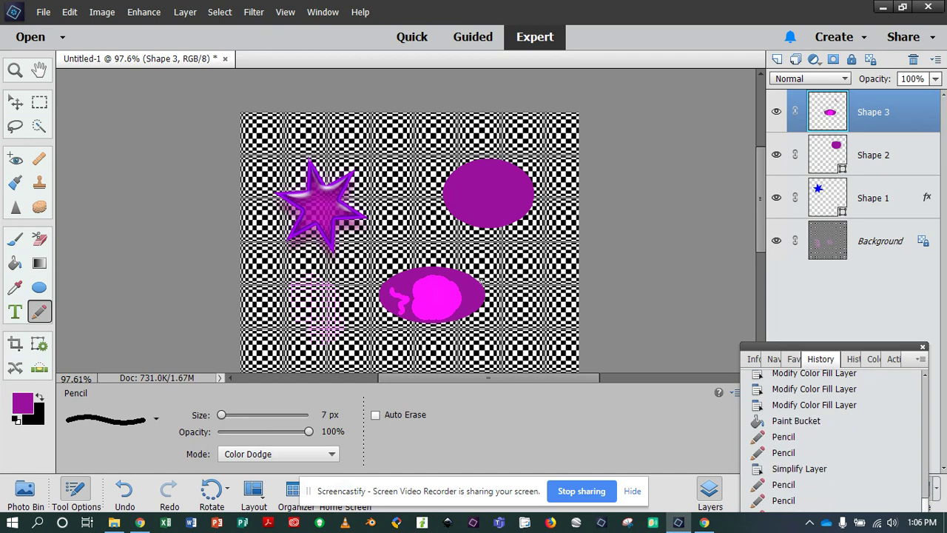
# - Add thin Pencil squiggles near both ends of the lower ellipse and unlock the Background layer for editing
pyautogui.moveTo(468, 288); pyautogui.dragTo(474, 303)
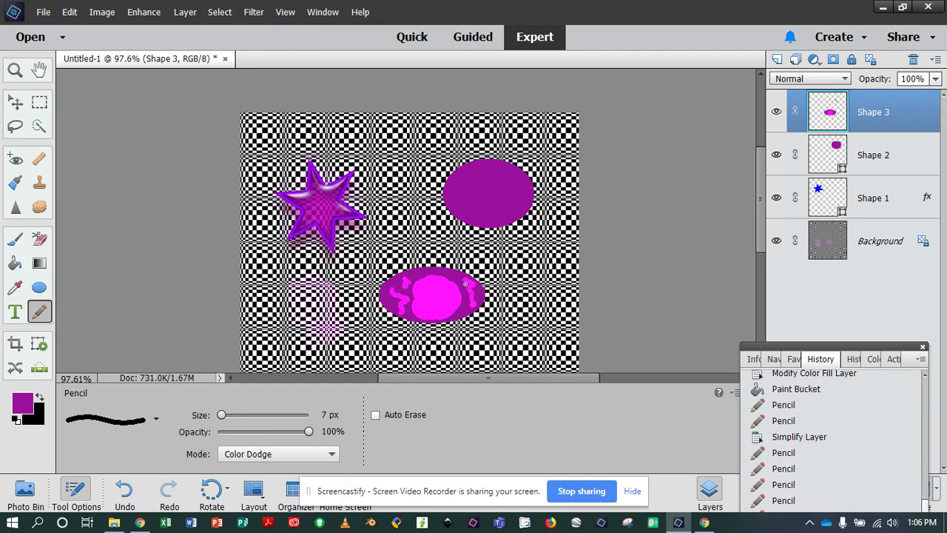
pyautogui.click(844, 238)
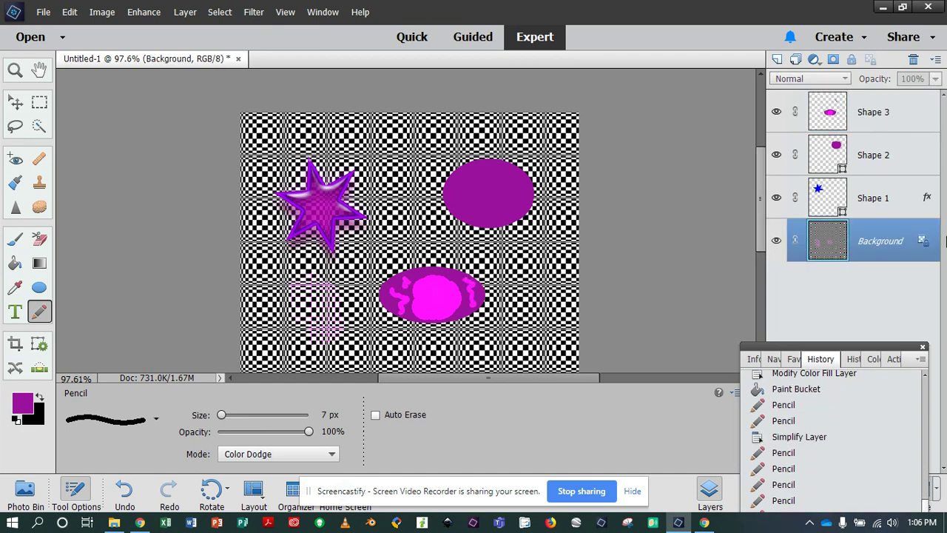
pyautogui.click(922, 239)
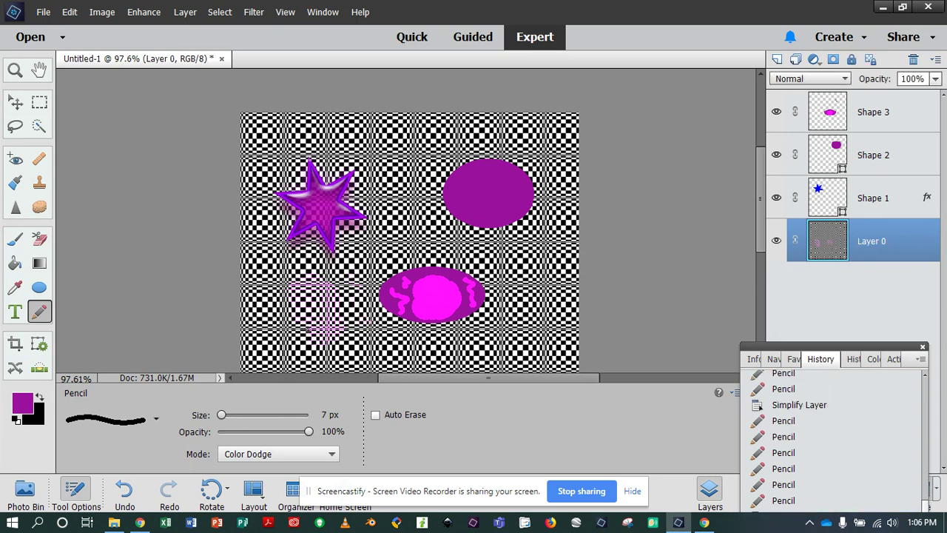
# - Set the Pencil's blending mode to Normal and draw 7 px squiggles below the star and beside the lower ellipse
pyautogui.click(326, 454)
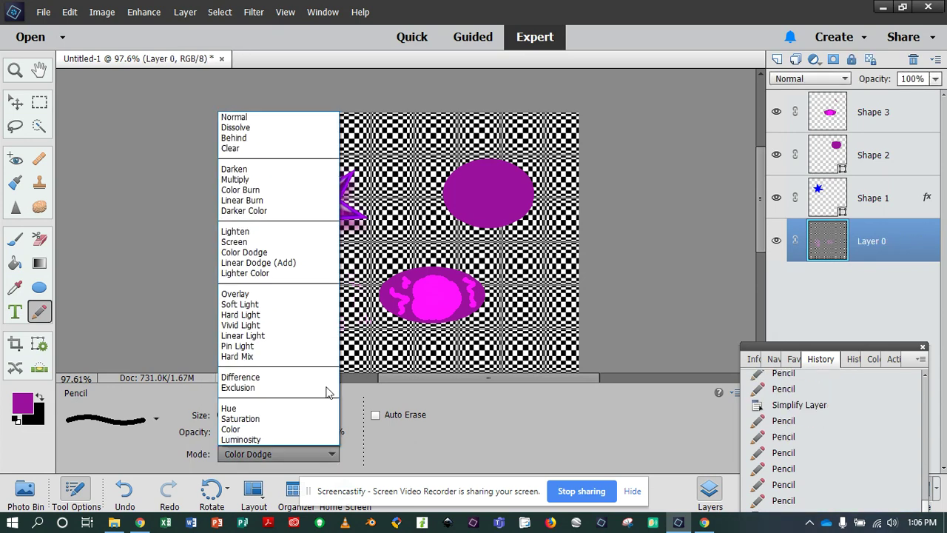
pyautogui.click(286, 123)
pyautogui.moveTo(305, 280)
pyautogui.mouseDown()
pyautogui.moveTo(331, 323)
pyautogui.moveTo(334, 346)
pyautogui.mouseUp()
pyautogui.moveTo(526, 258); pyautogui.dragTo(553, 348)
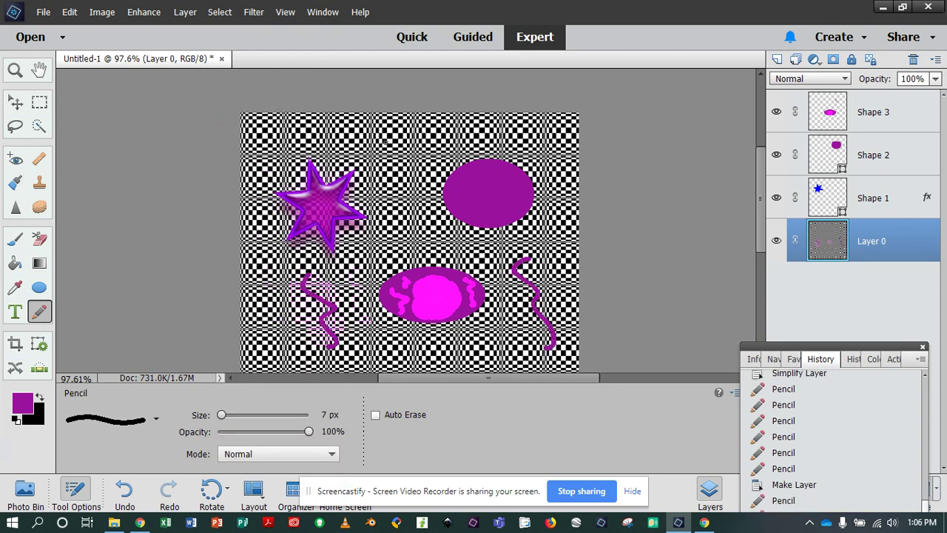
# - Handwrite "HI" with the Pencil along the canvas's upper edge and draw a squiggle between the star and the upper ellipse
pyautogui.moveTo(366, 132)
pyautogui.mouseDown()
pyautogui.moveTo(374, 154)
pyautogui.moveTo(419, 157)
pyautogui.moveTo(396, 144)
pyautogui.moveTo(441, 152)
pyautogui.mouseUp()
pyautogui.click(428, 128)
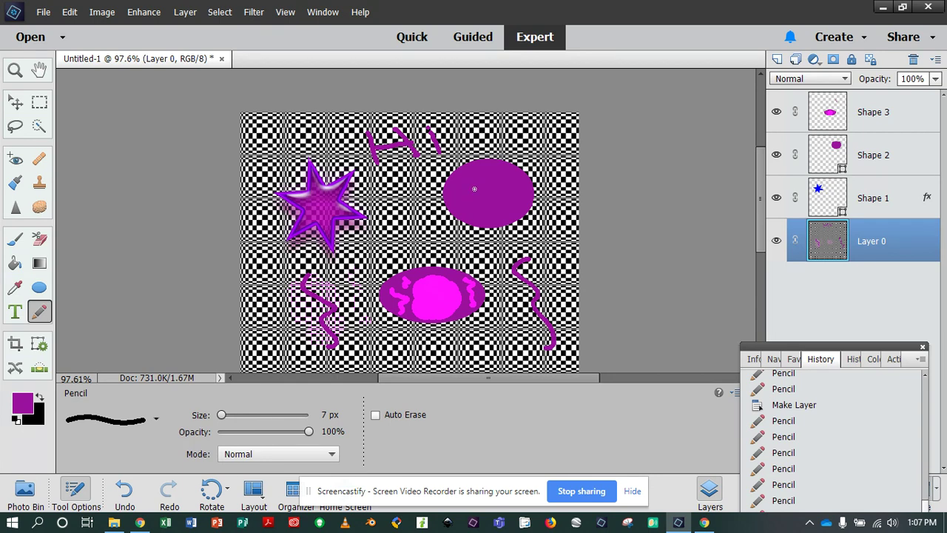
pyautogui.moveTo(386, 196); pyautogui.dragTo(413, 248)
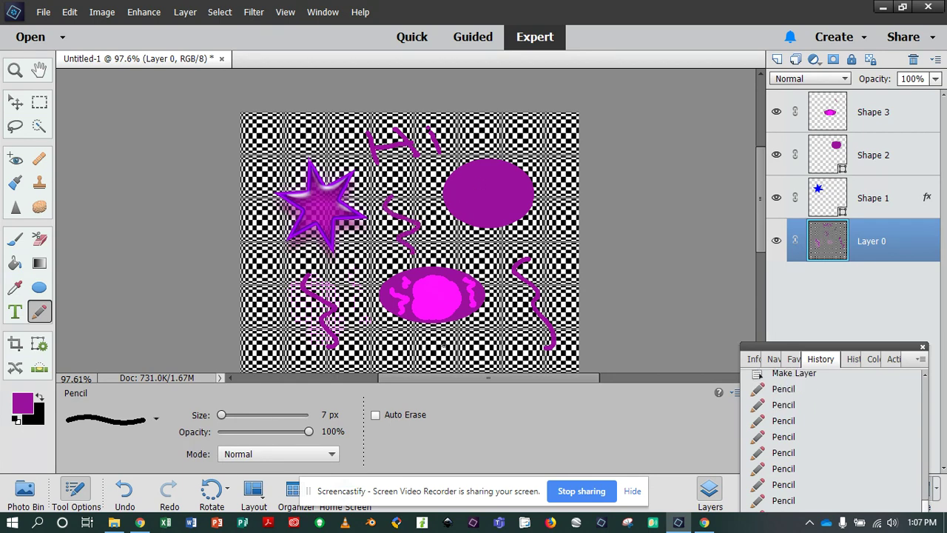
# - Activate the Horizontal Type tool and revert the document to its original Untitled-1 state in the history
pyautogui.click(14, 314)
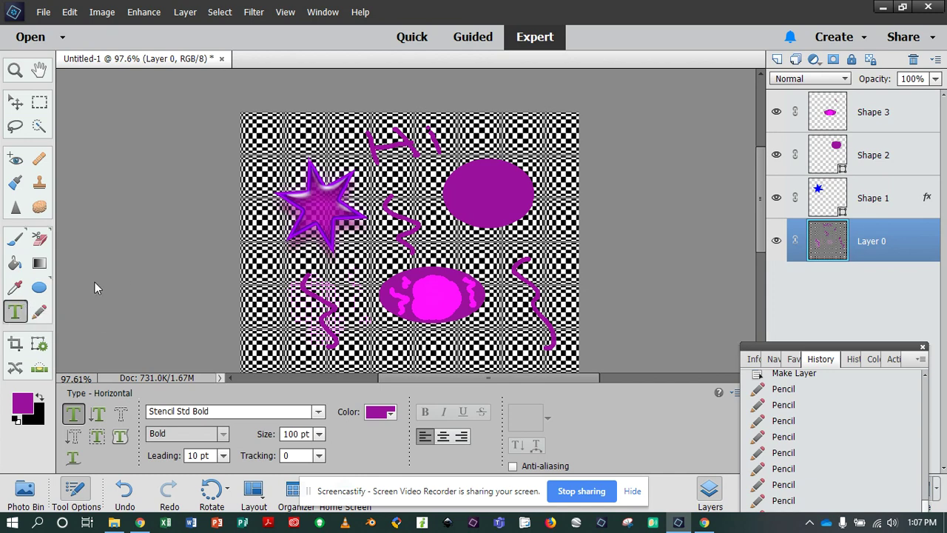
pyautogui.scroll(10, 813, 388)
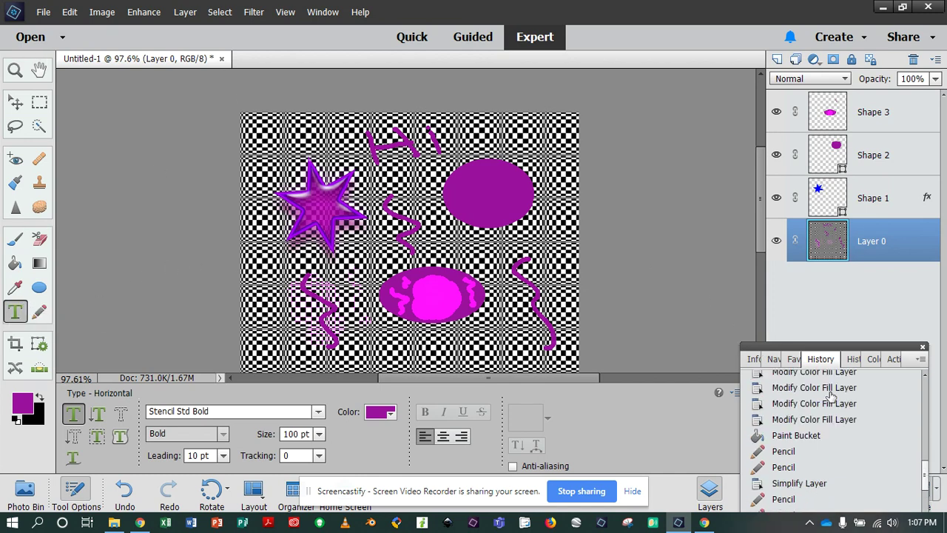
pyautogui.click(811, 400)
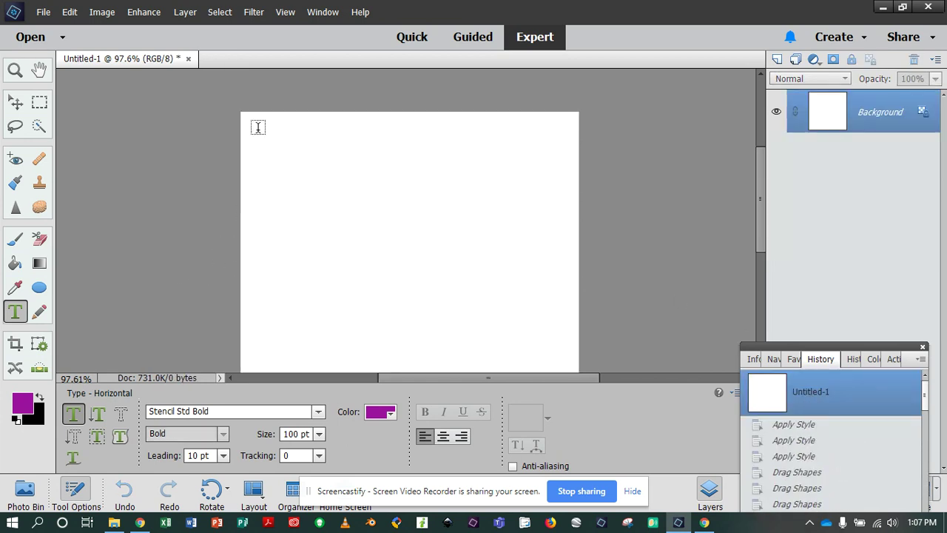
# - Draw a wide horizontal text box near the top of the blank canvas and look at the Warp Text options
pyautogui.moveTo(258, 130); pyautogui.dragTo(386, 182)
pyautogui.moveTo(435, 189); pyautogui.dragTo(475, 195)
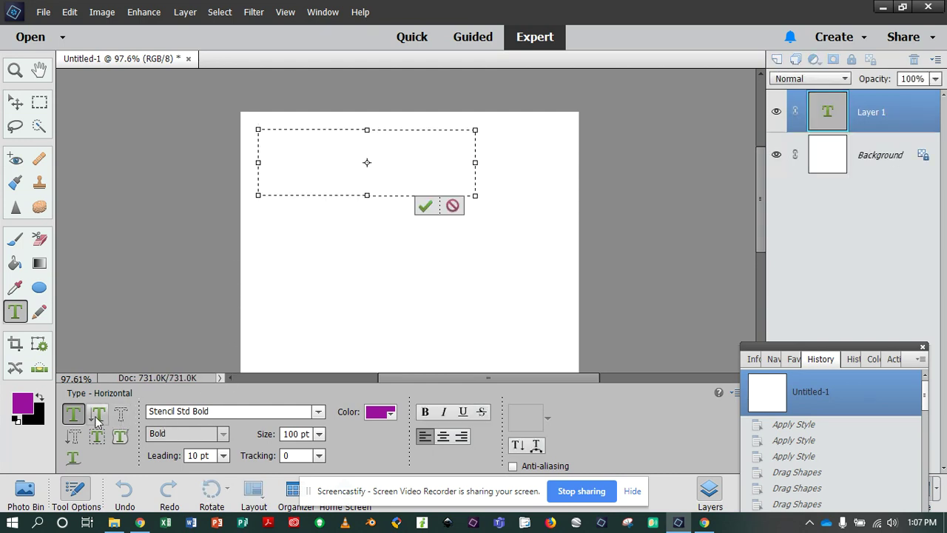
pyautogui.click(536, 446)
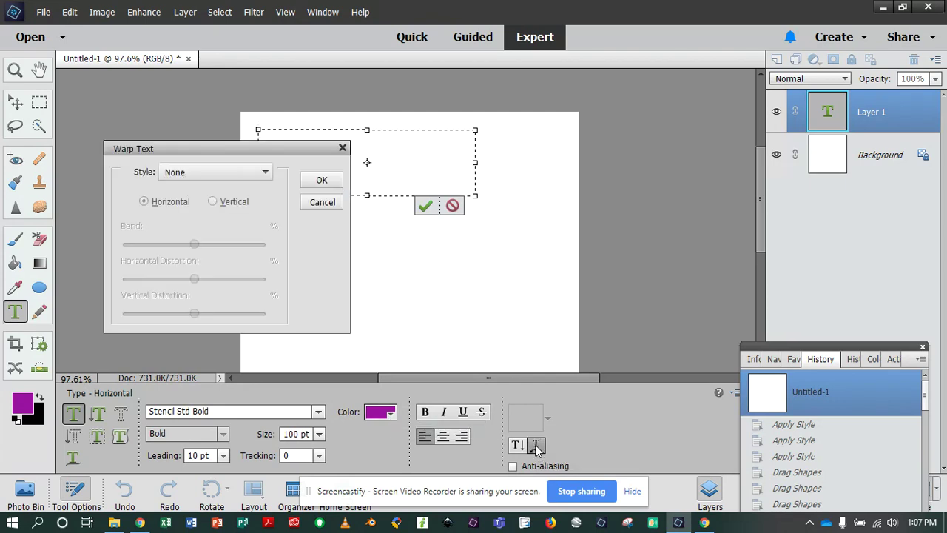
pyautogui.click(320, 202)
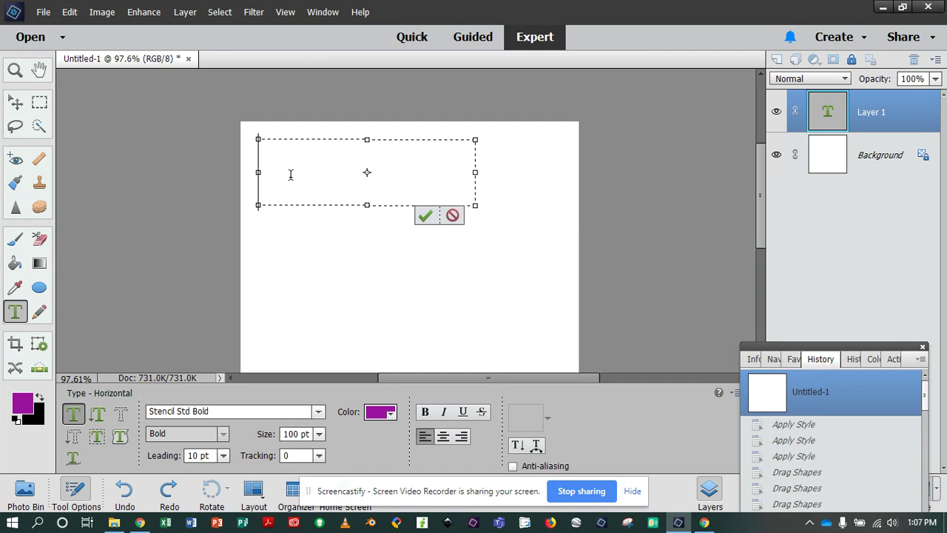
# - Enter SHAPES in the text box, widen the box to fit the word on one line, and commit the text
pyautogui.write('SHAPES')
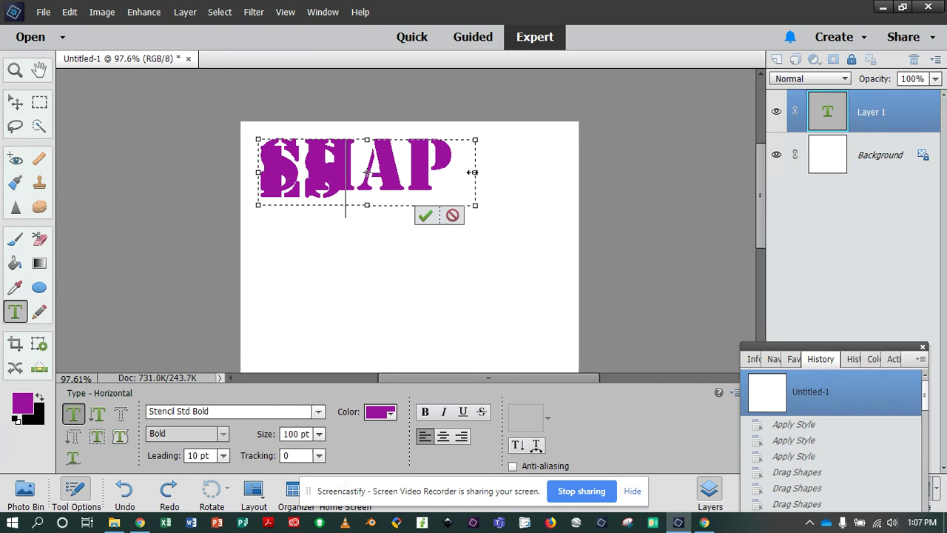
pyautogui.moveTo(475, 171); pyautogui.dragTo(568, 172)
pyautogui.click(362, 144)
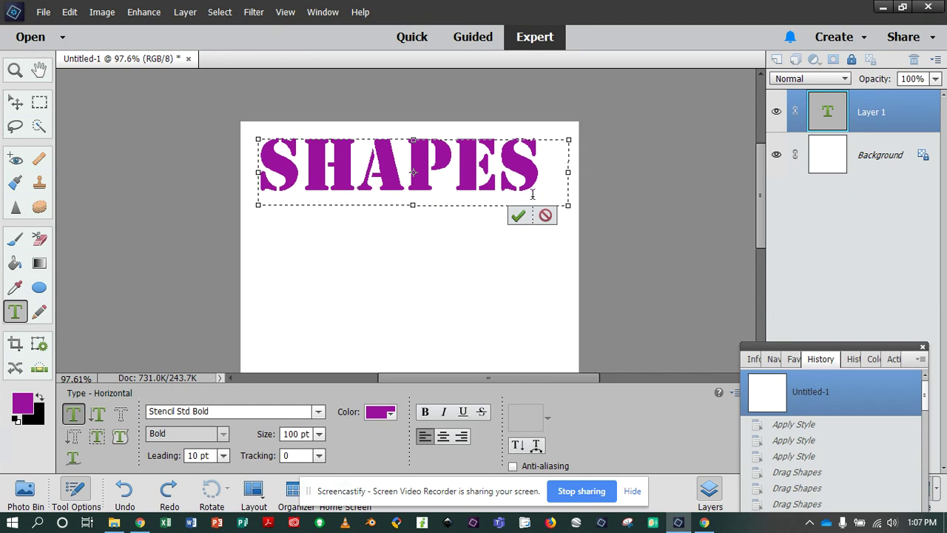
pyautogui.moveTo(541, 176); pyautogui.dragTo(198, 281)
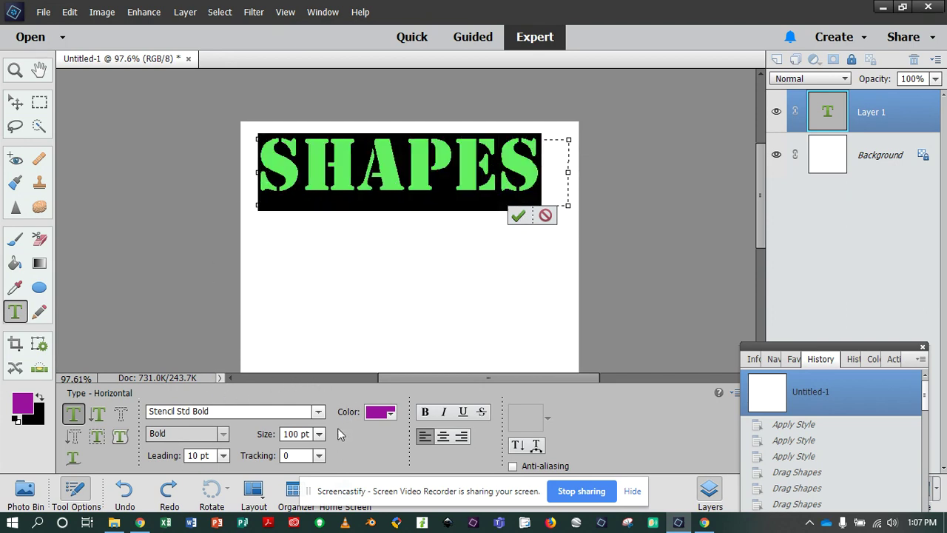
pyautogui.hotkey('ctrl', 'Return')
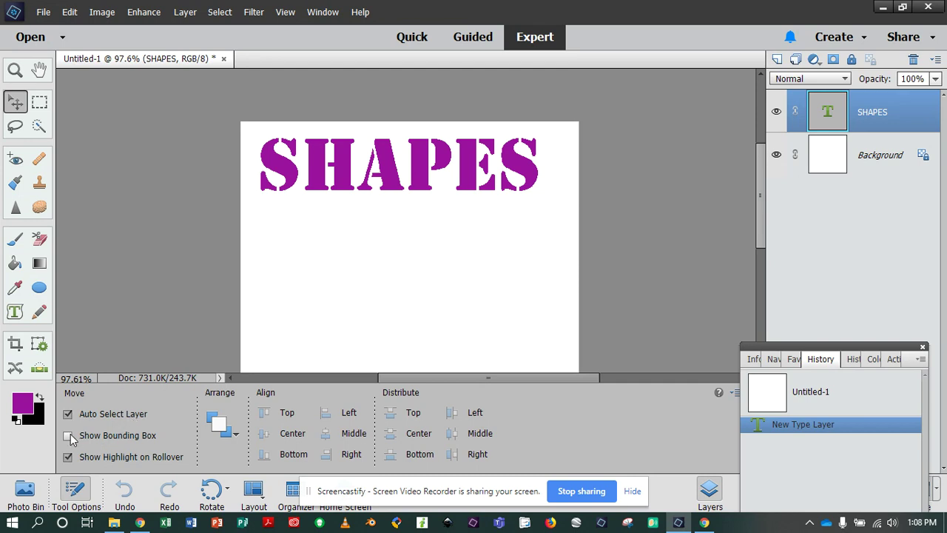
# - Look through the Text on Shape tool's shapes, including Rounded Rectangle and Butter Fly, and browse its font list
pyautogui.click(14, 311)
pyautogui.click(190, 430)
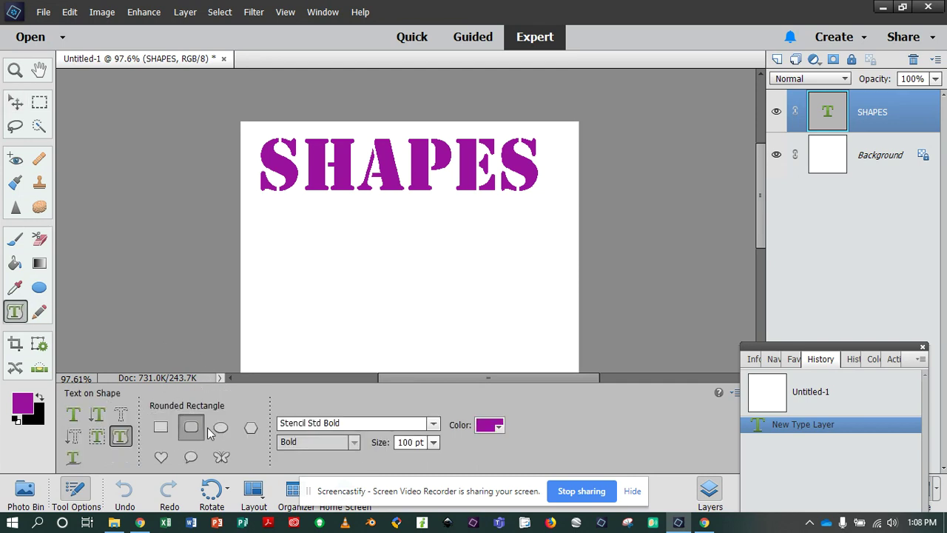
pyautogui.click(231, 435)
pyautogui.click(223, 459)
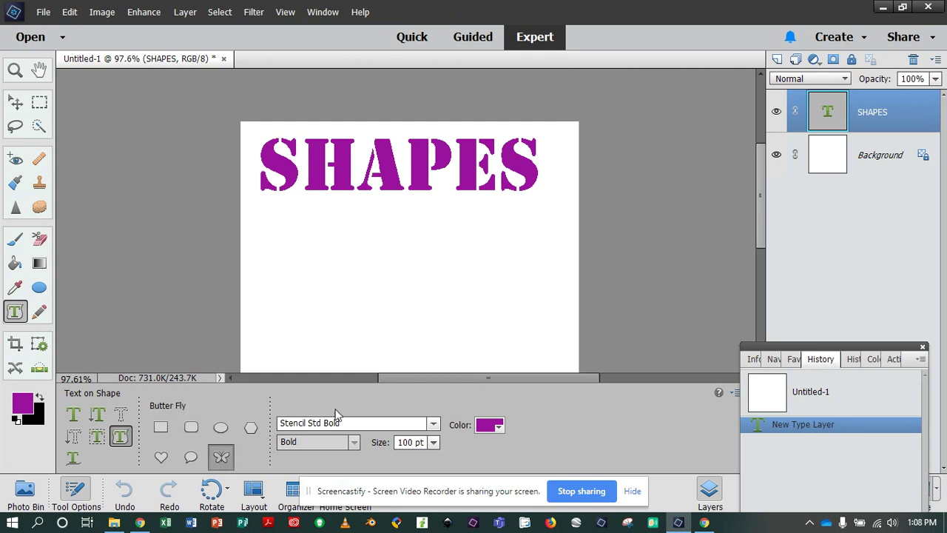
pyautogui.click(434, 426)
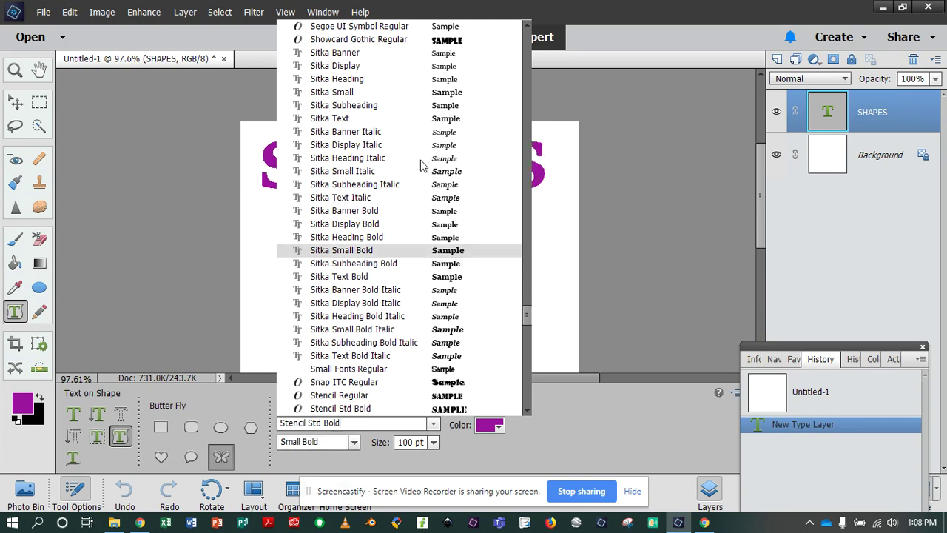
pyautogui.click(645, 204)
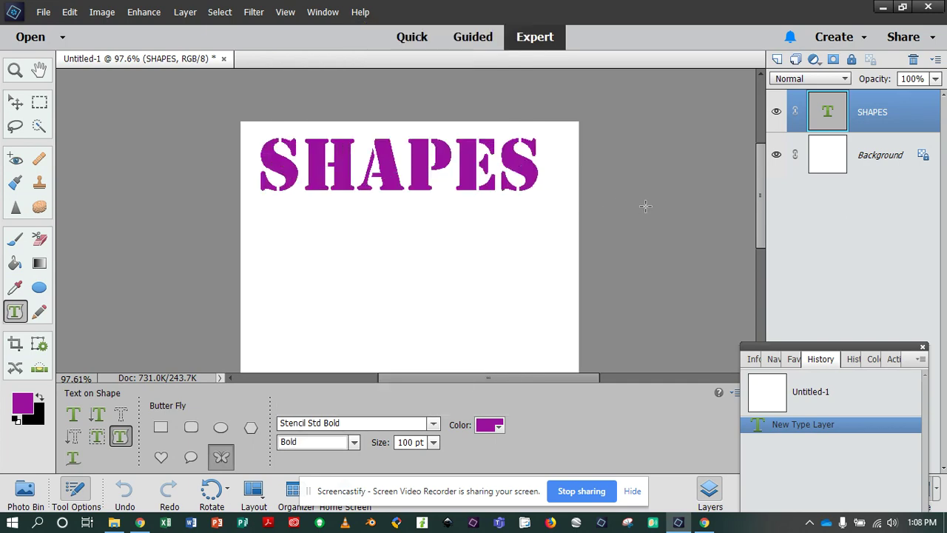
pyautogui.click(433, 422)
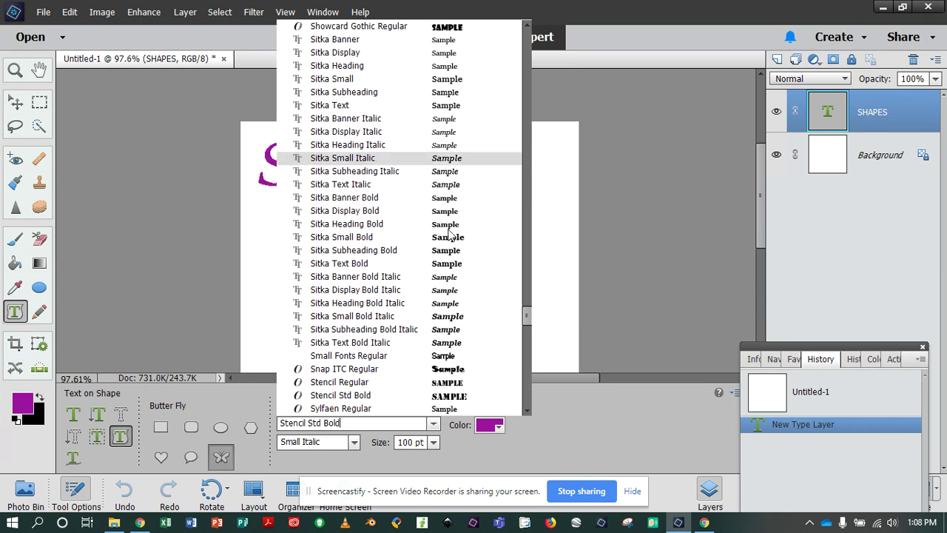
pyautogui.click(651, 317)
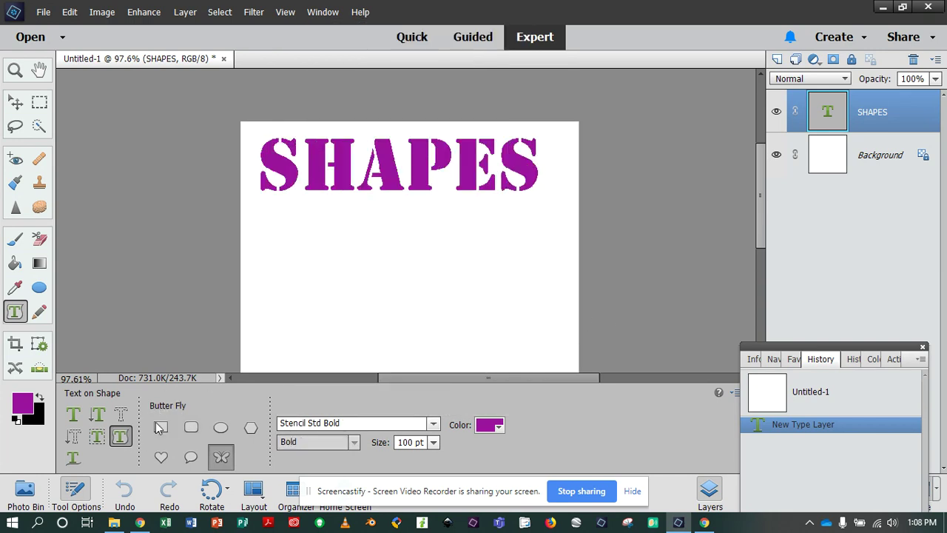
# - Switch to the Vertical Type tool and look at the Warp Text settings for the SHAPES text
pyautogui.click(97, 413)
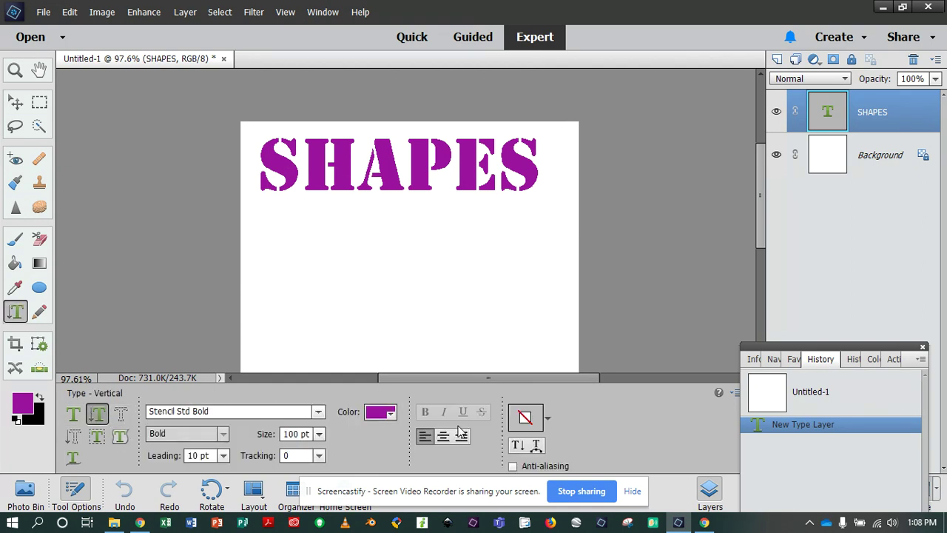
pyautogui.click(526, 418)
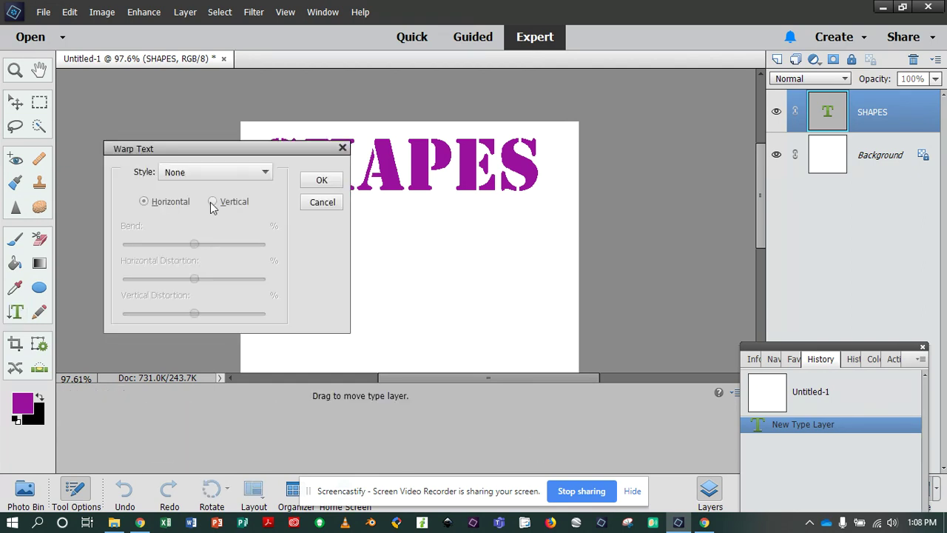
pyautogui.click(331, 210)
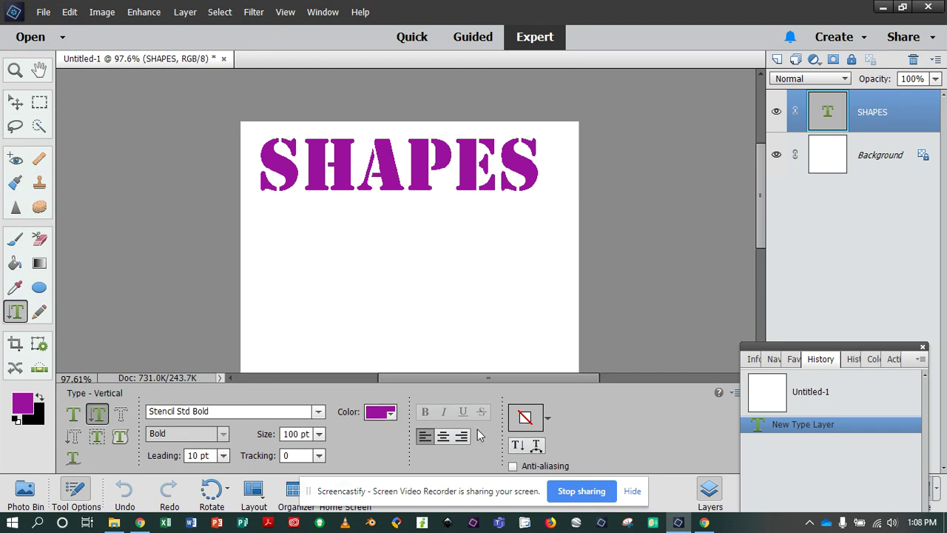
# - Try changing the SHAPES text to vertical orientation, and revert to the New Type Layer state in the history
pyautogui.click(517, 446)
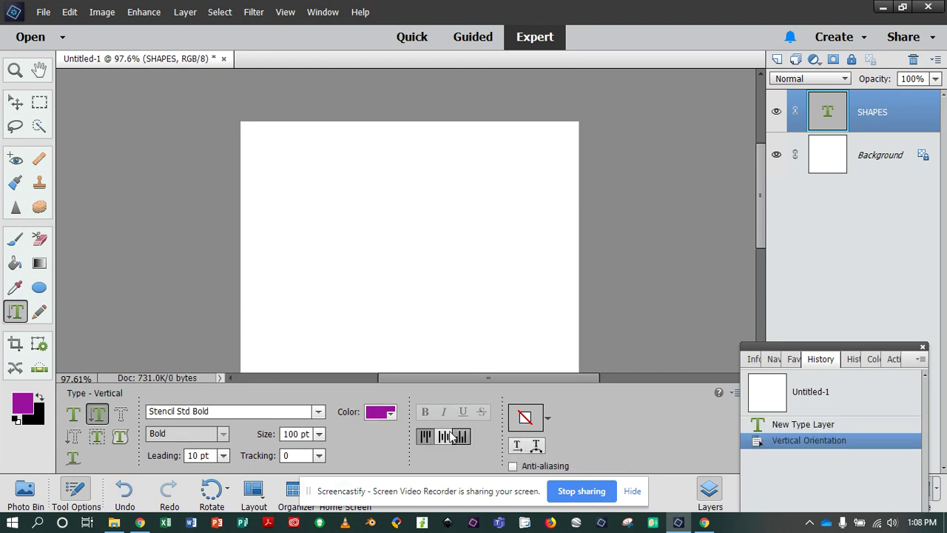
pyautogui.scroll(-3, 570, 300)
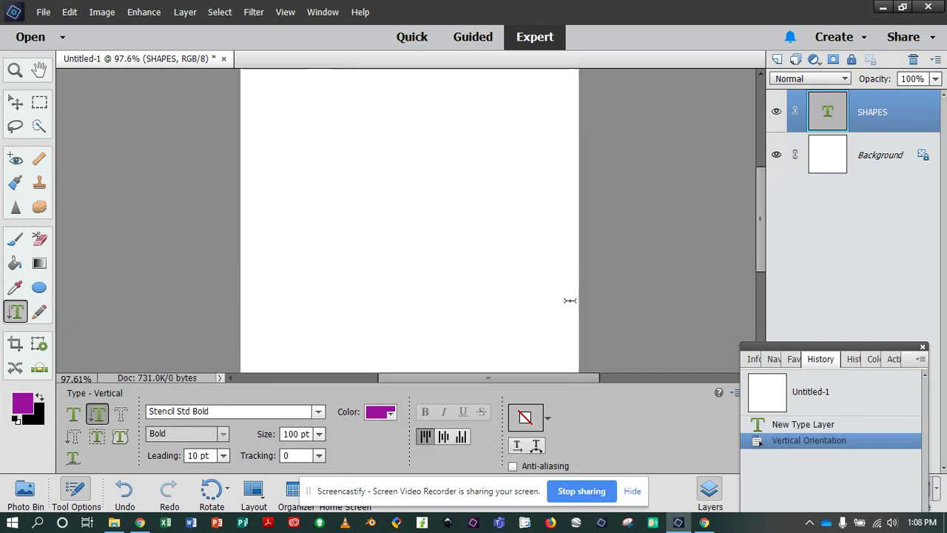
pyautogui.scroll(-1, 562, 307)
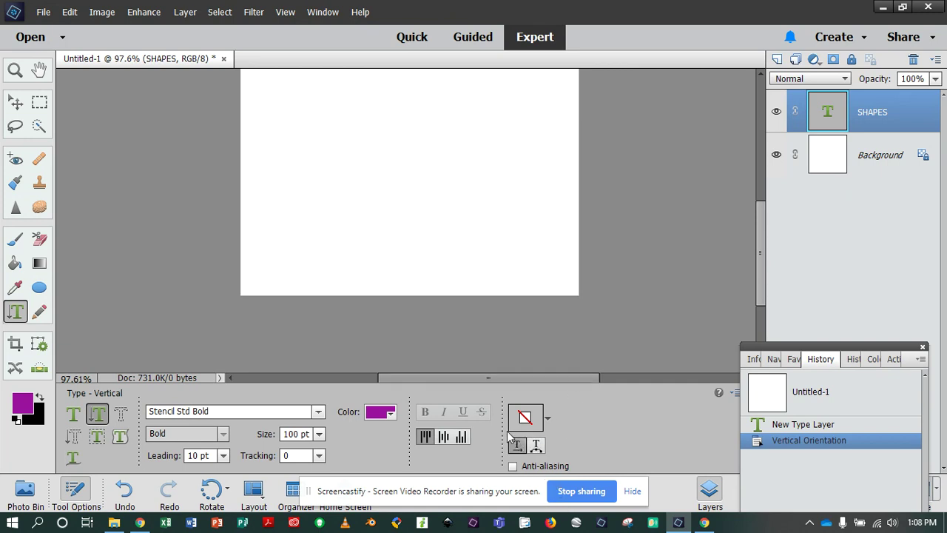
pyautogui.click(799, 424)
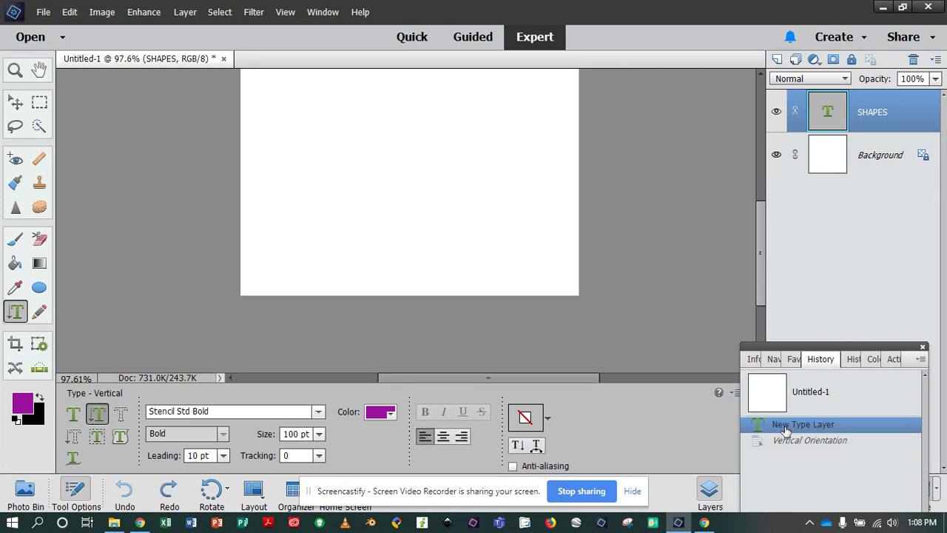
pyautogui.scroll(5, 444, 252)
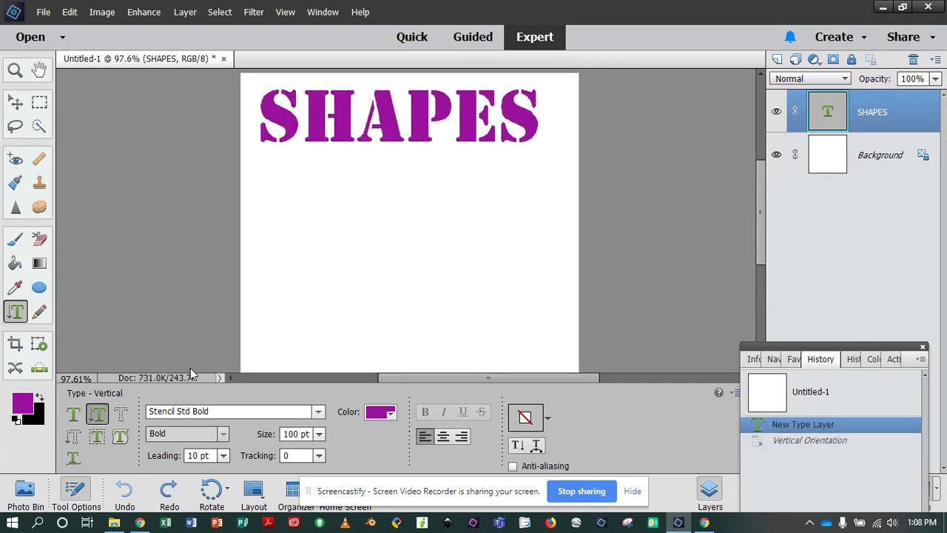
# - Look at the text tracking presets and review the Color Picker, Paint Bucket, Ellipse and Vertical Type tools
pyautogui.click(319, 455)
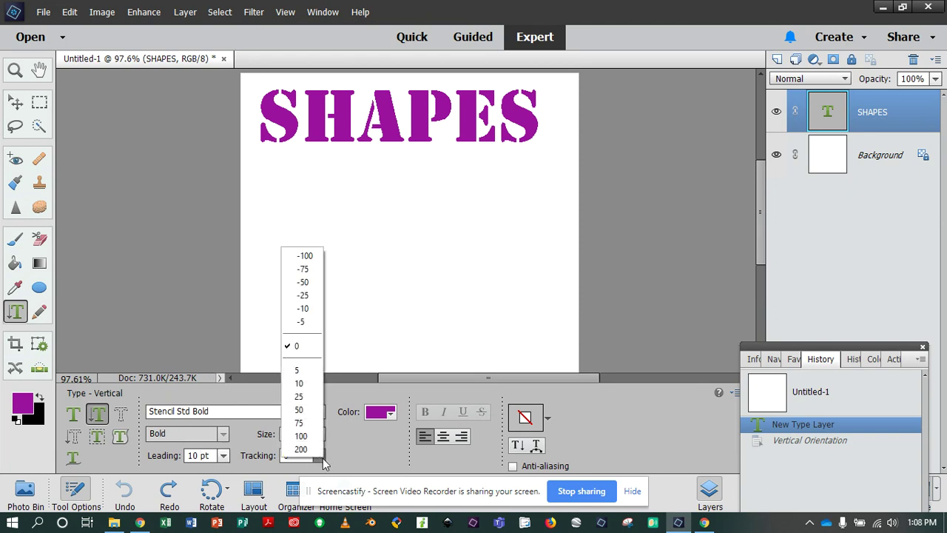
pyautogui.click(130, 355)
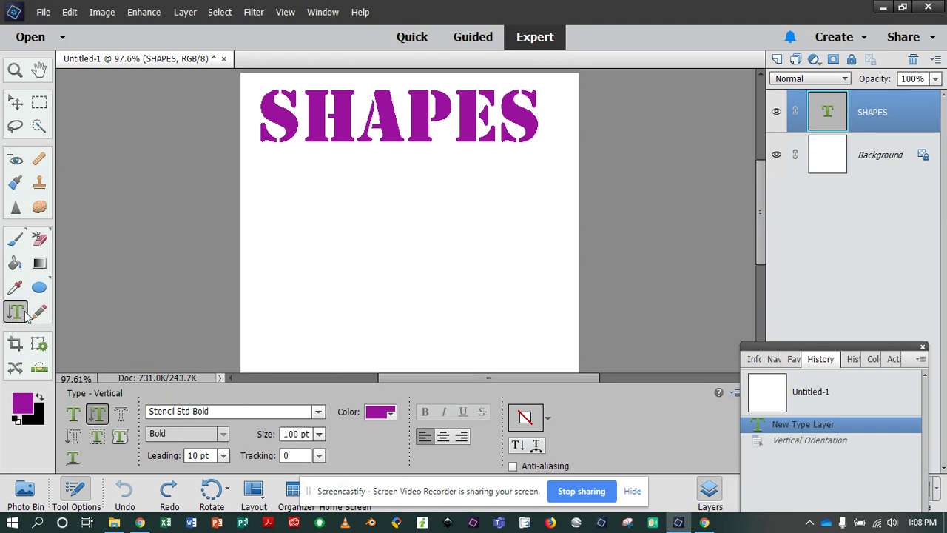
pyautogui.click(15, 289)
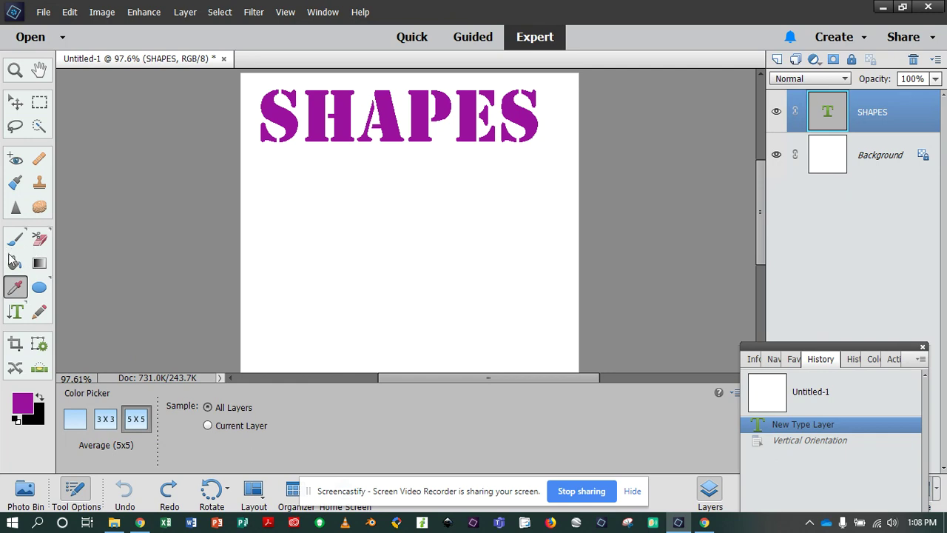
pyautogui.click(15, 263)
pyautogui.click(16, 288)
pyautogui.click(39, 290)
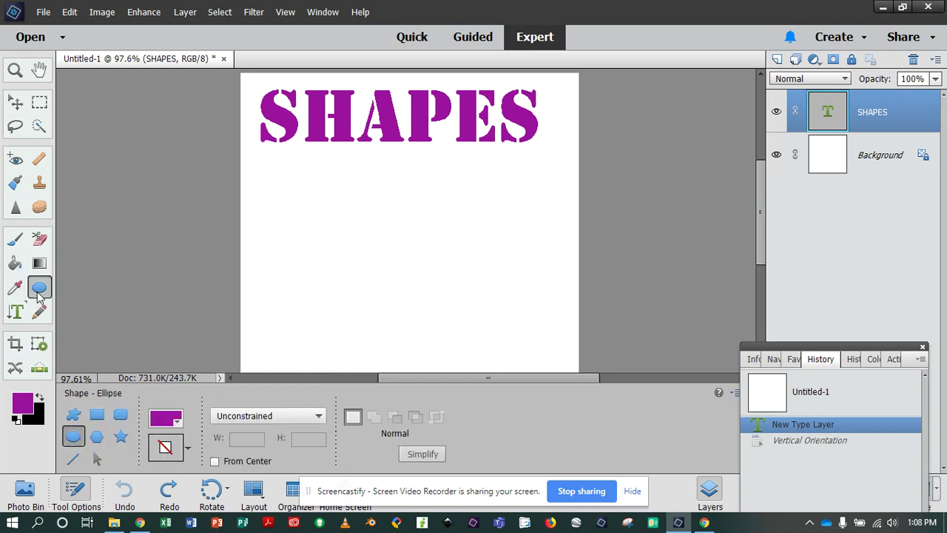
pyautogui.click(24, 312)
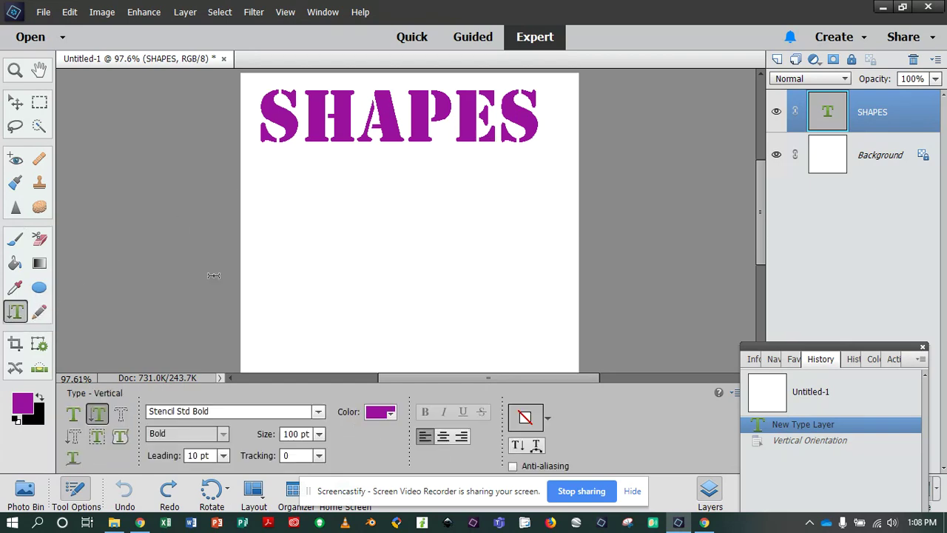
# - Draw three 7 px Pencil squiggles on the Background layer below the SHAPES text
pyautogui.click(40, 314)
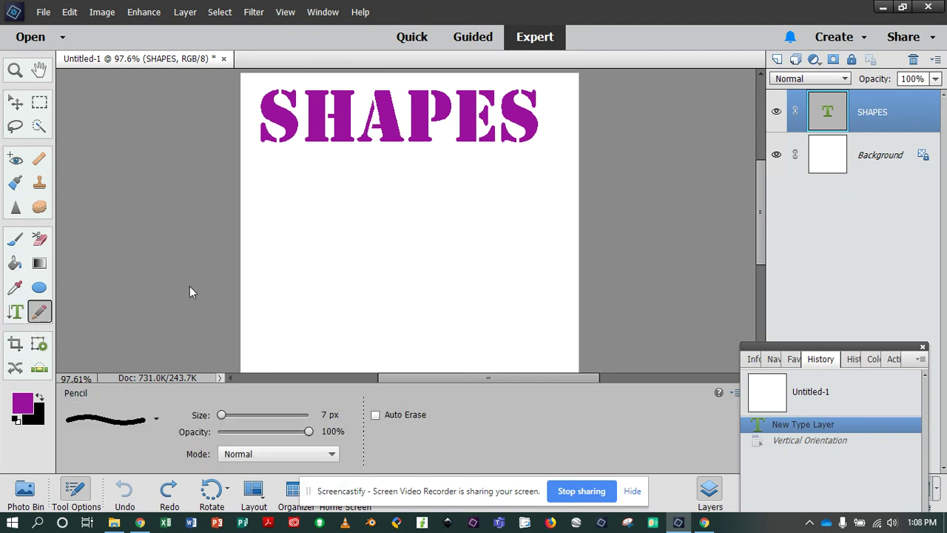
pyautogui.click(342, 191)
pyautogui.click(507, 220)
pyautogui.click(860, 158)
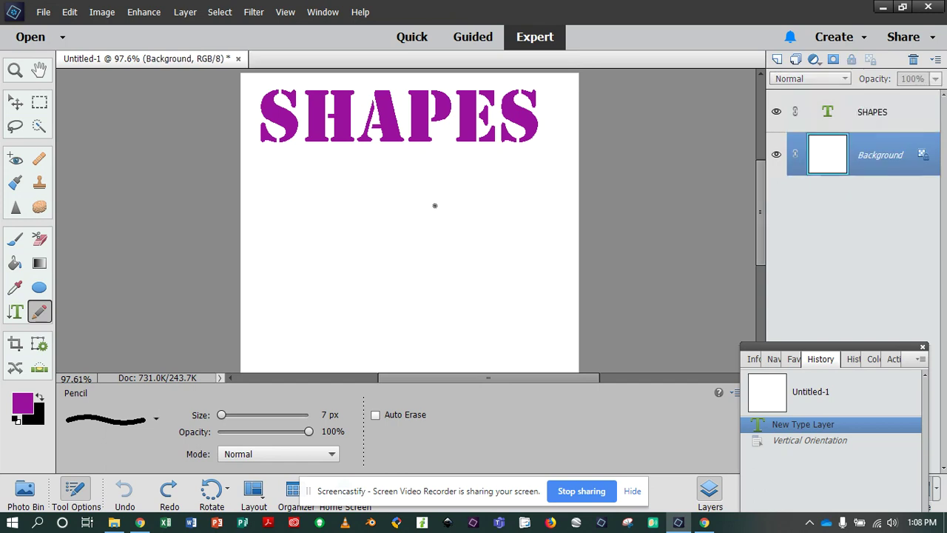
pyautogui.moveTo(408, 210)
pyautogui.mouseDown()
pyautogui.moveTo(465, 323)
pyautogui.moveTo(424, 360)
pyautogui.mouseUp()
pyautogui.moveTo(323, 212)
pyautogui.mouseDown()
pyautogui.moveTo(325, 252)
pyautogui.moveTo(306, 331)
pyautogui.mouseUp()
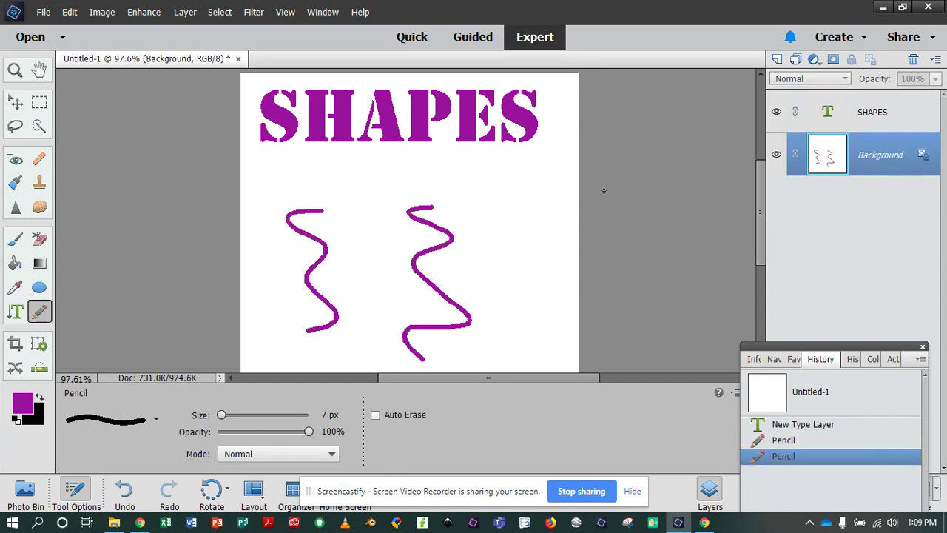
pyautogui.moveTo(524, 159); pyautogui.dragTo(579, 312)
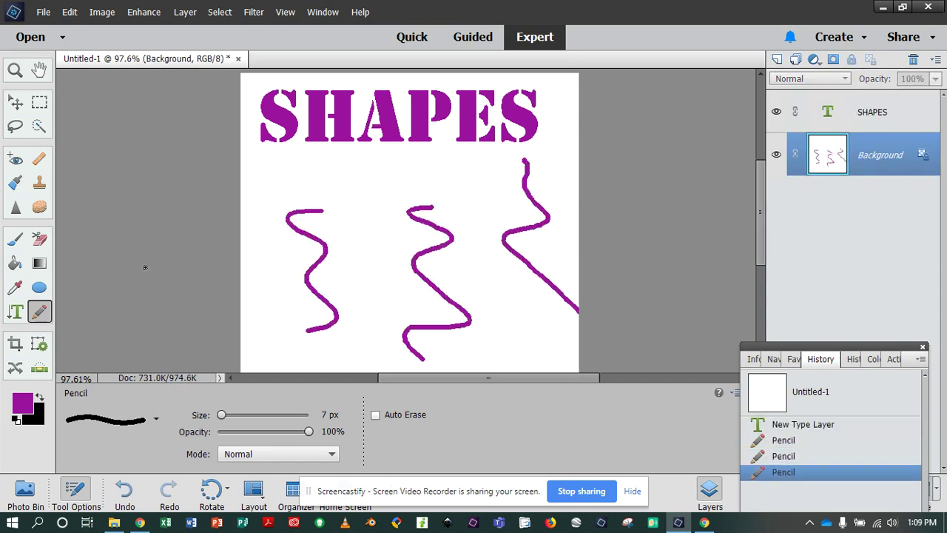